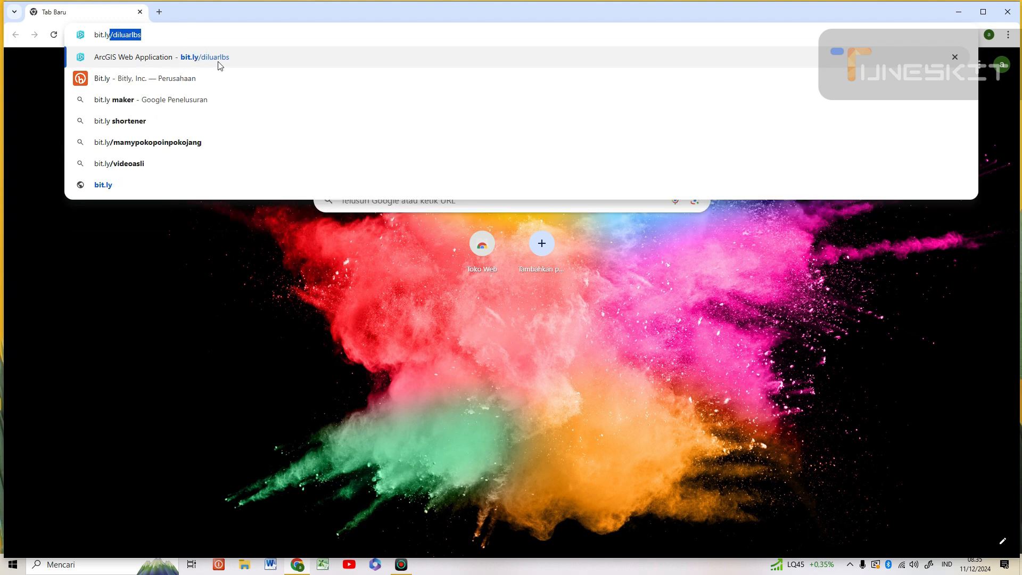
# - Load the bit.ly/diluarlbs short link to reach the geoportal's ArcGIS sign-in page
pyautogui.click(189, 36)
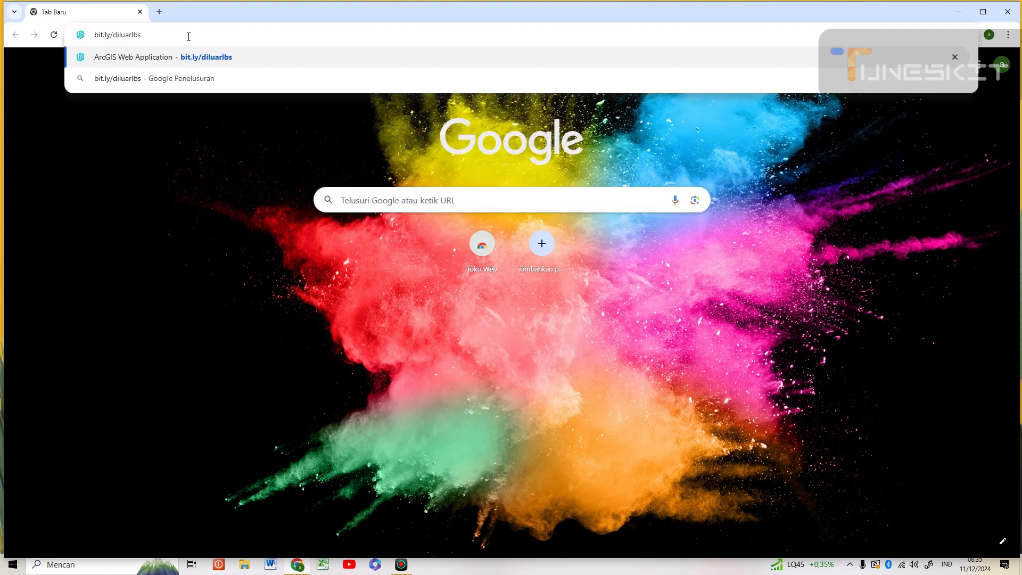
pyautogui.press('Return')
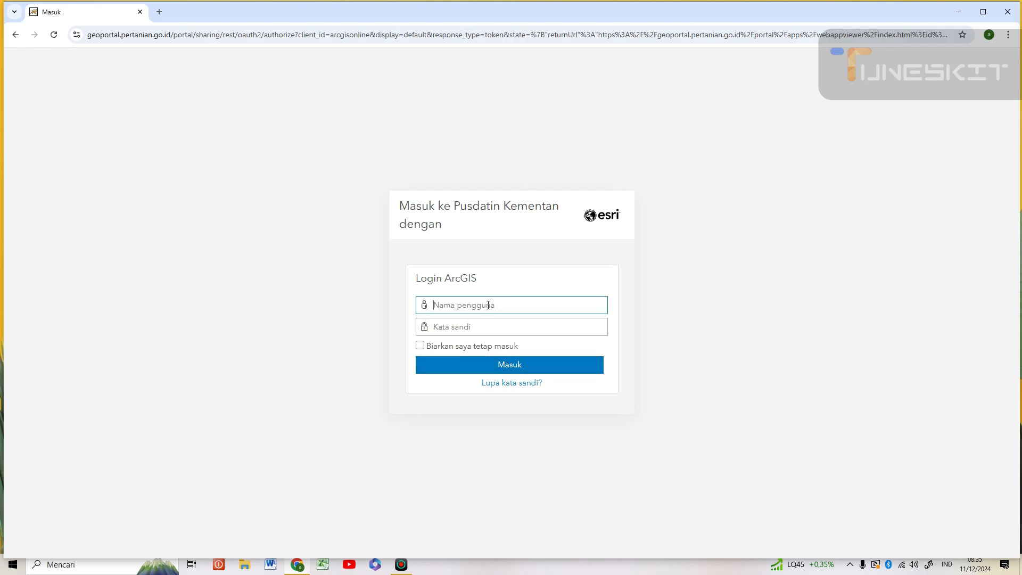
# - Sign in to the geoportal with the account username and the saved password
pyautogui.write('tanpangan')
pyautogui.click(453, 327)
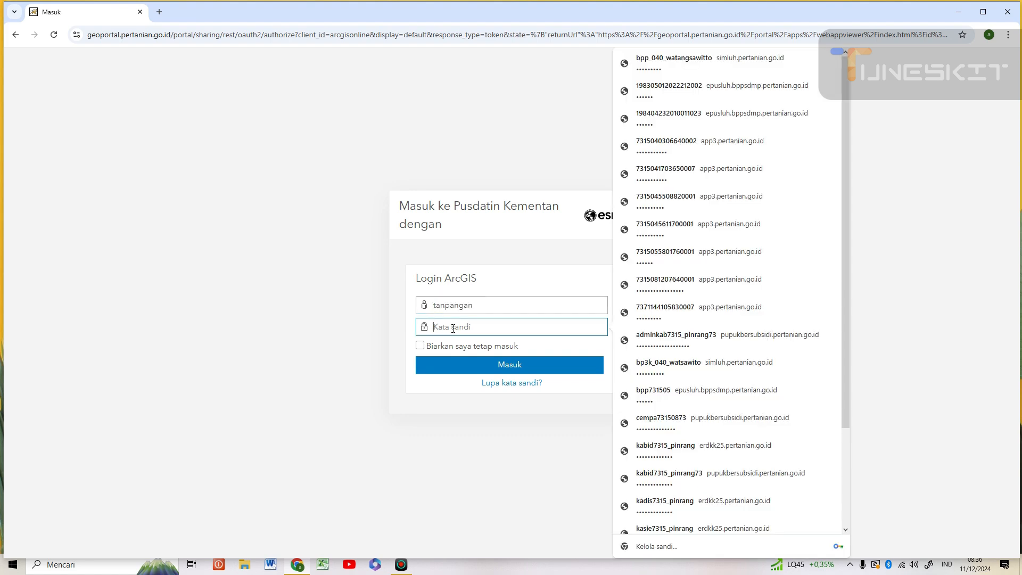
pyautogui.hotkey('ctrl', 'v')
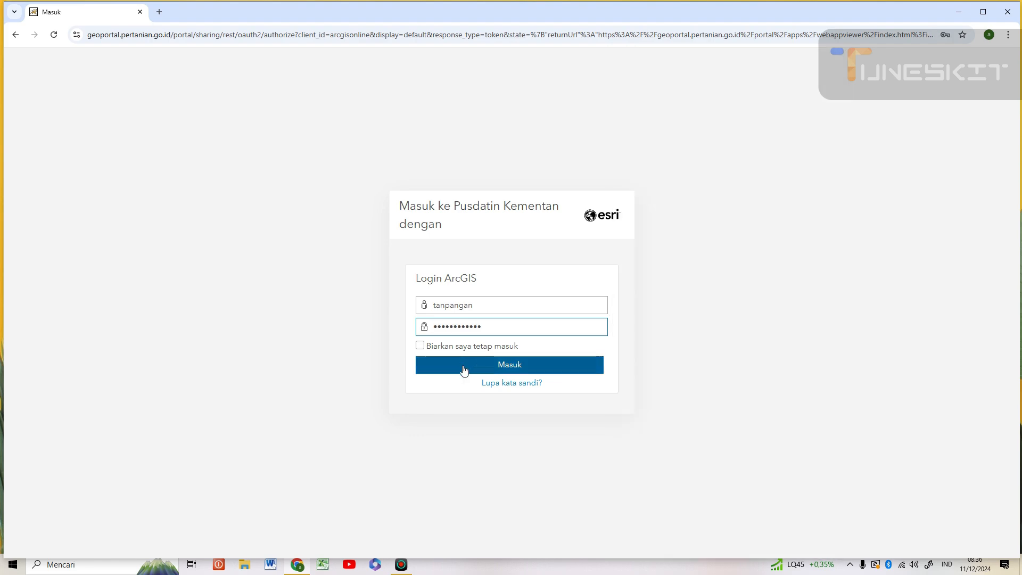
pyautogui.click(464, 369)
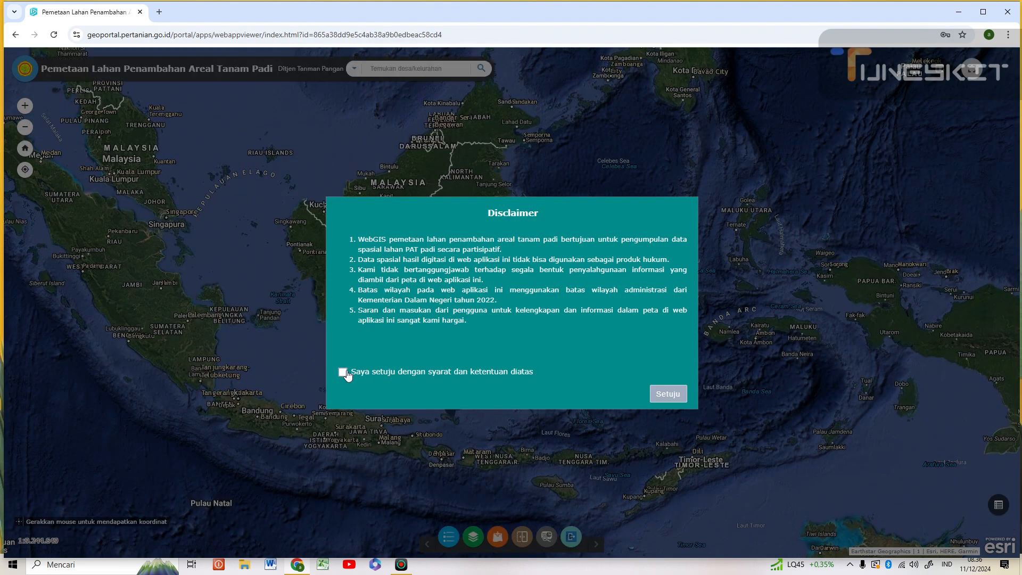
# - Agree to the disclaimer terms with Setuju, then zoom the map in and back out one level
pyautogui.click(345, 374)
pyautogui.click(669, 394)
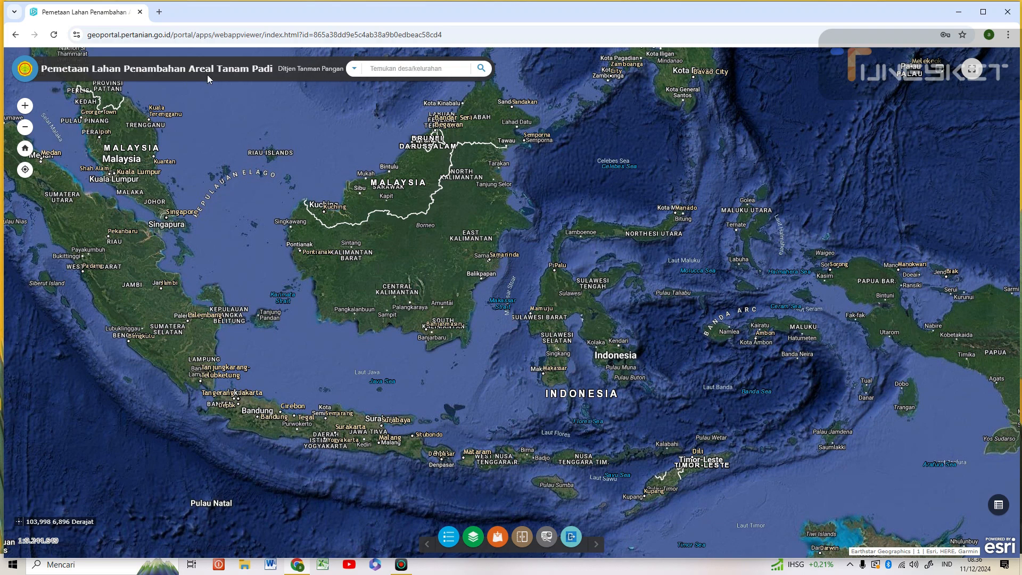
pyautogui.click(31, 109)
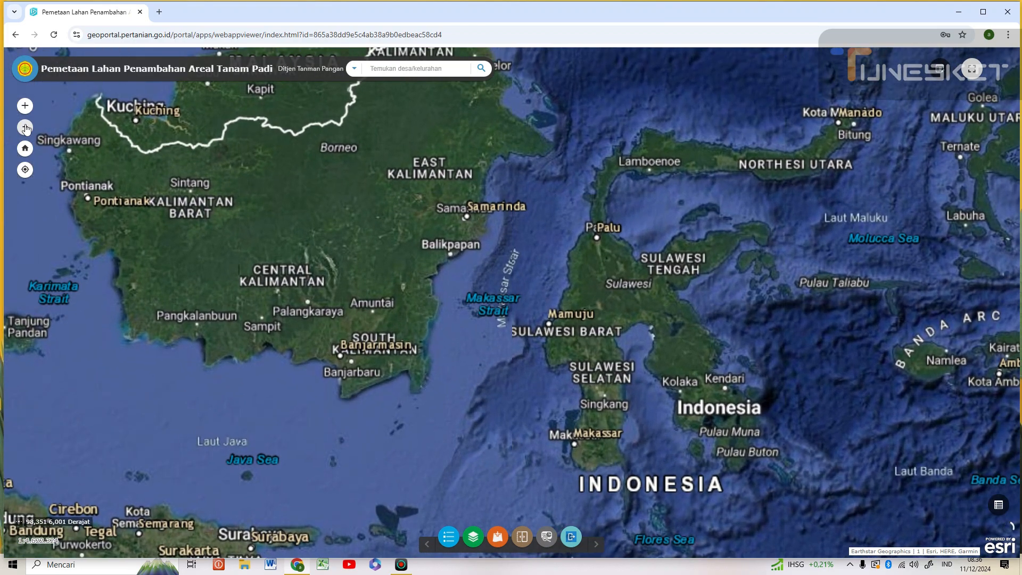
pyautogui.click(26, 127)
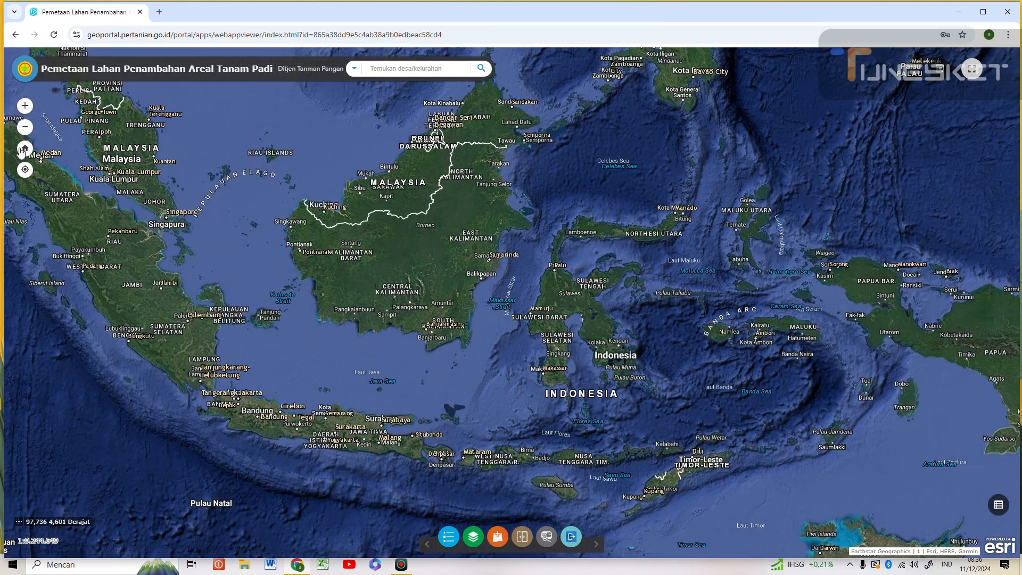
# - Turn on the Sawah2023 - LBS_2023 layer in Daftar Layer, collapsing its legend afterwards
pyautogui.click(473, 537)
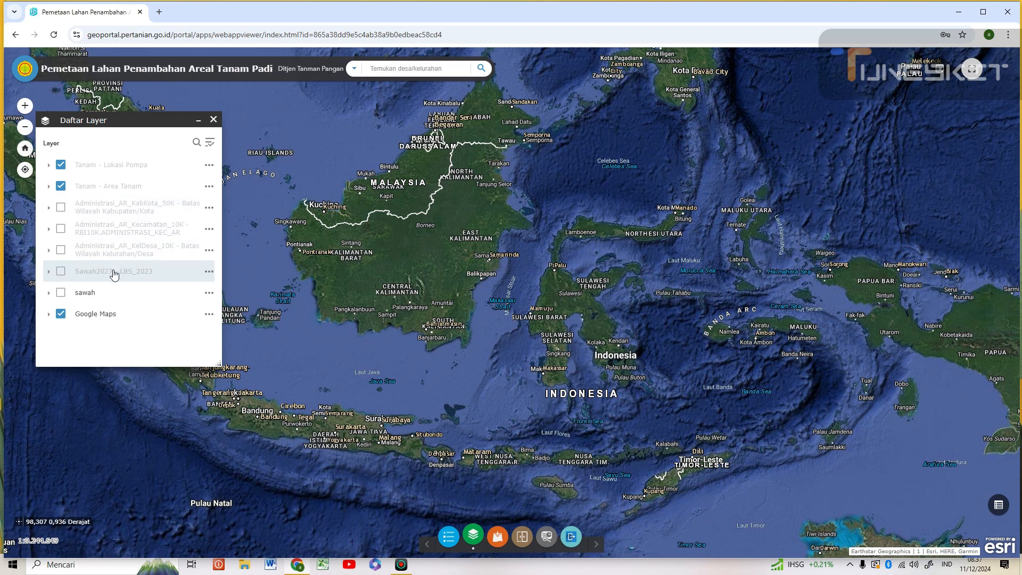
pyautogui.click(136, 277)
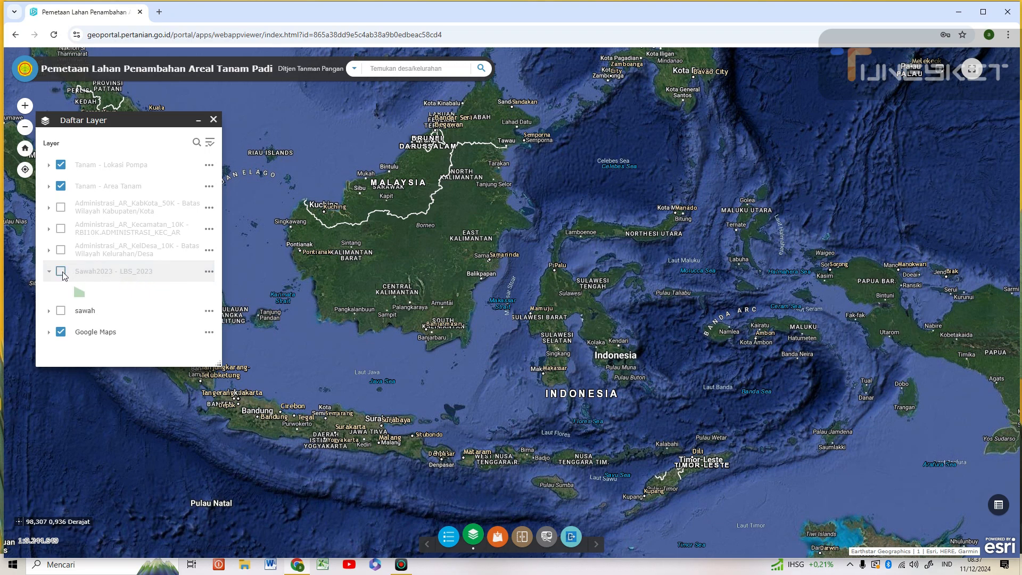
pyautogui.click(63, 273)
pyautogui.click(49, 272)
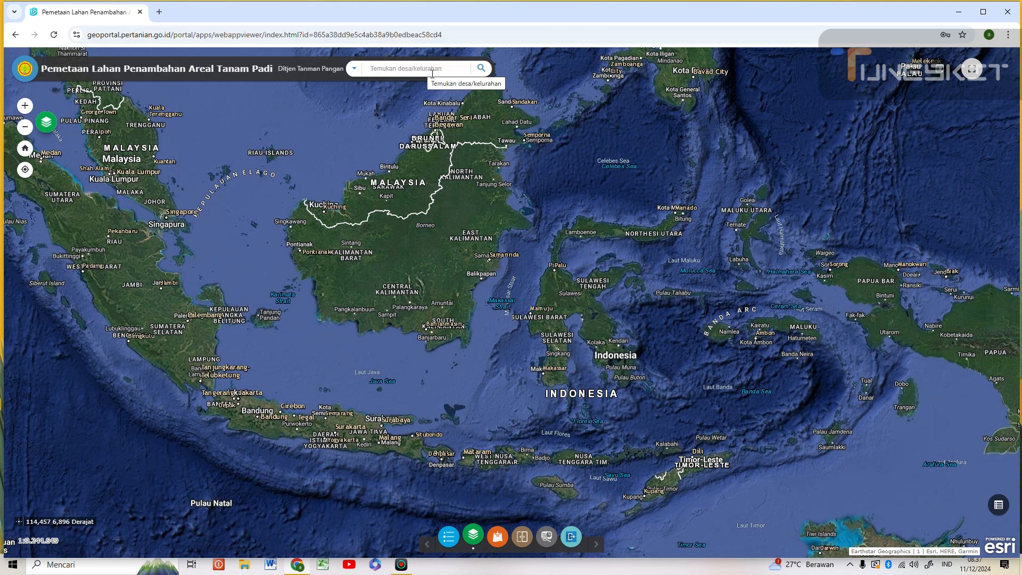
# - Search 3°47'33.366"S 119°36'09.045"E and zoom in on the rice fields beside the canal
pyautogui.click(423, 70)
pyautogui.hotkey('ctrl', 'v')
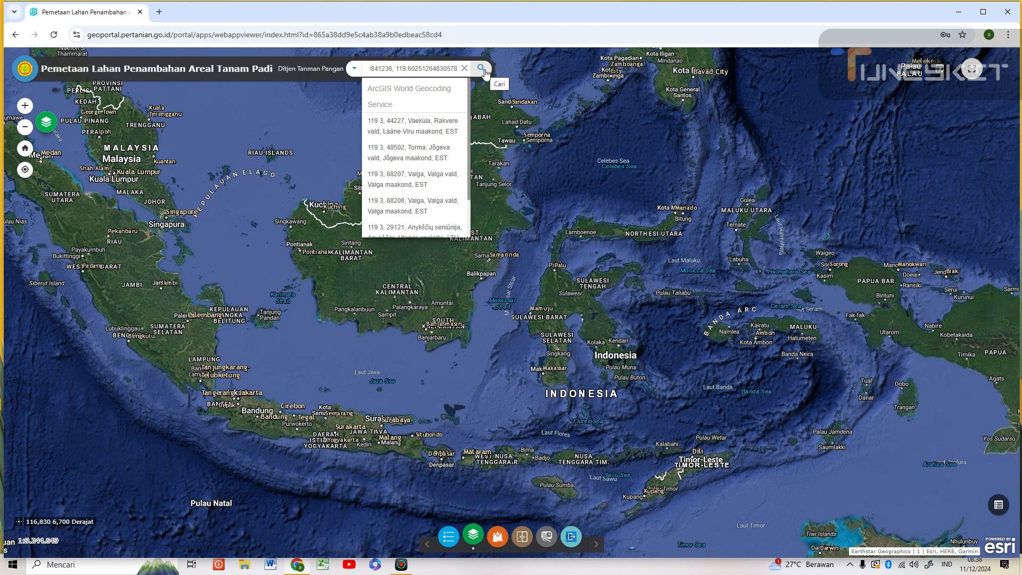
pyautogui.click(482, 69)
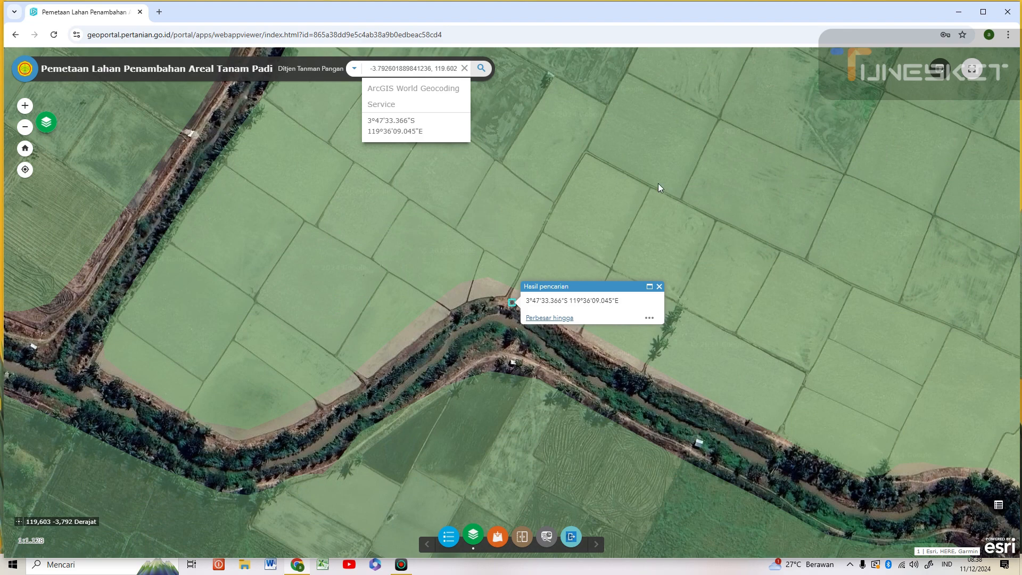
pyautogui.doubleClick(475, 331)
pyautogui.scroll(-1, 482, 323)
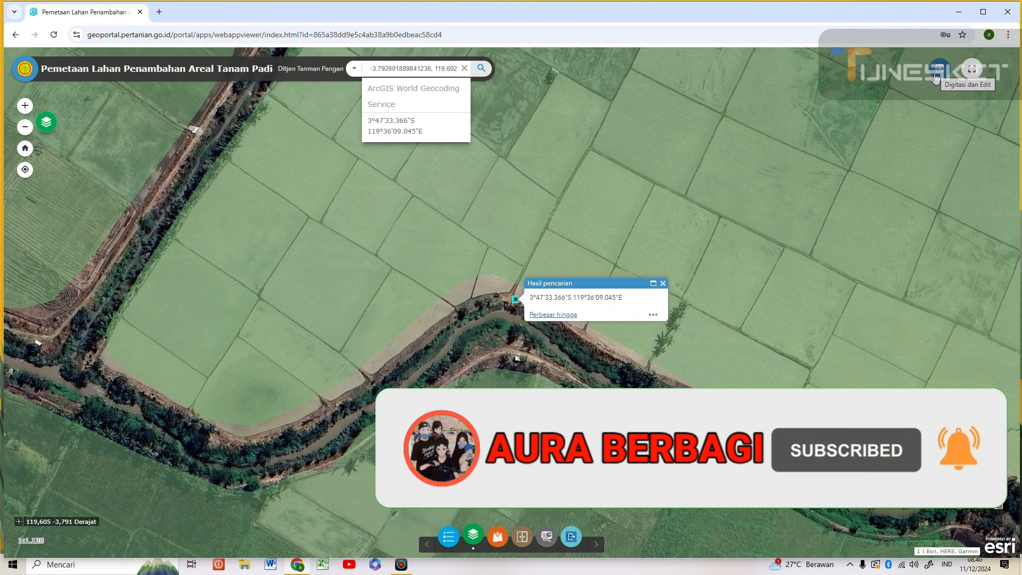
# - Place a new Lokasi Pompa point at the canal bend using Digitasi dan Edit
pyautogui.click(938, 69)
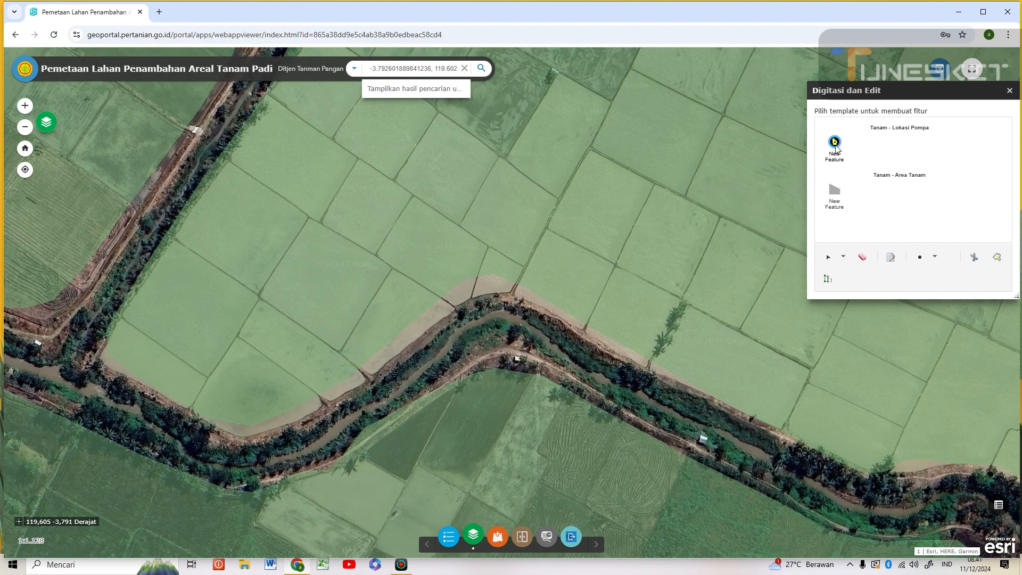
pyautogui.click(834, 144)
pyautogui.click(514, 298)
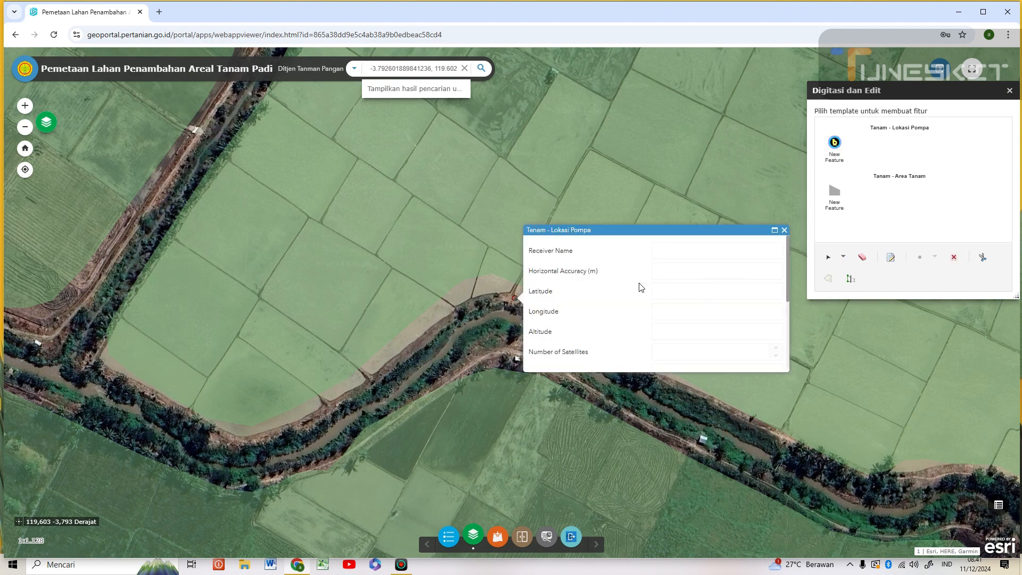
pyautogui.scroll(-2, 654, 269)
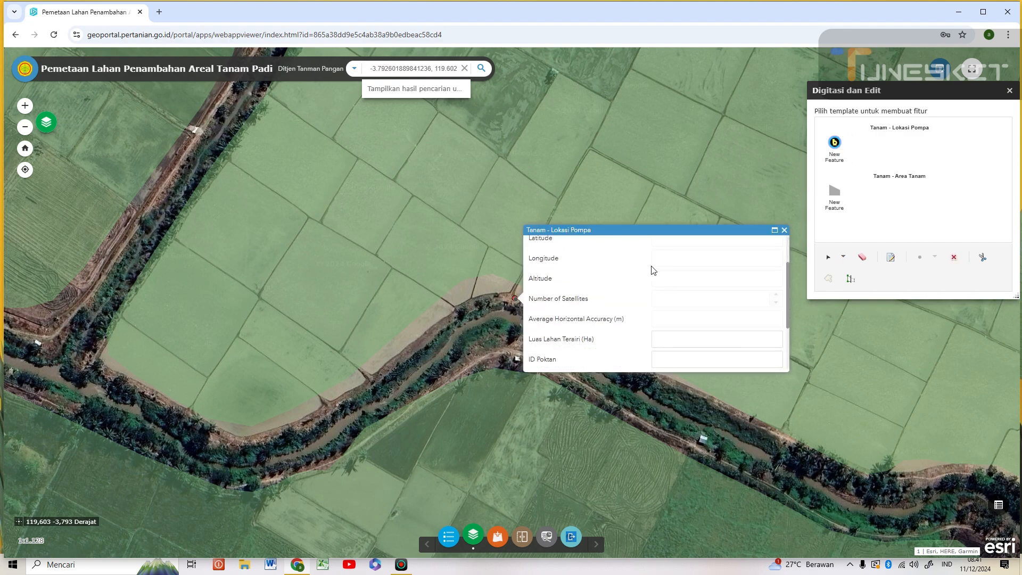
# - Give the pump point 20 ha irrigated, ID Poktan 743.621 and Nama Poktan Sipatokkong II
pyautogui.click(678, 287)
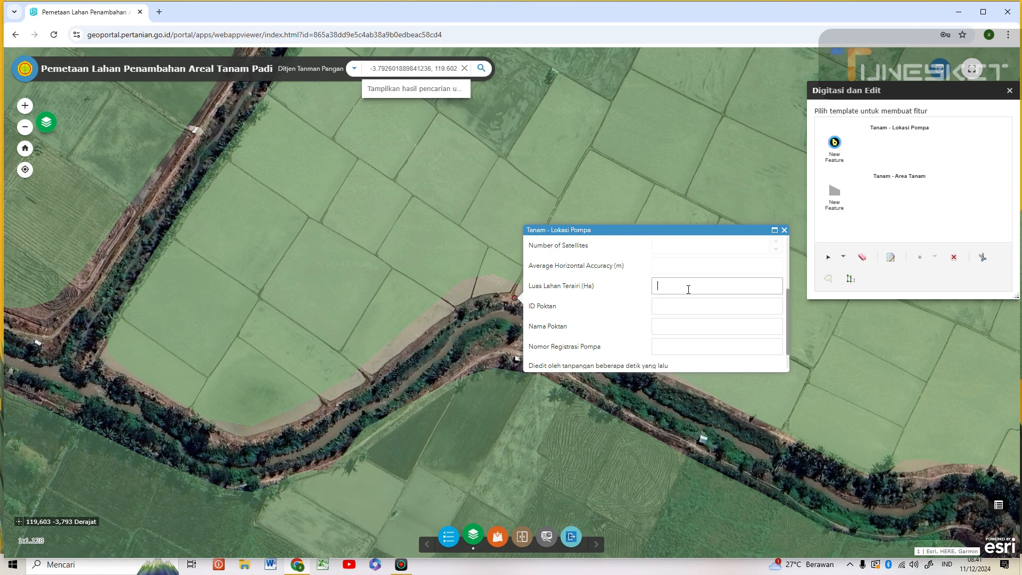
pyautogui.write('20')
pyautogui.click(671, 310)
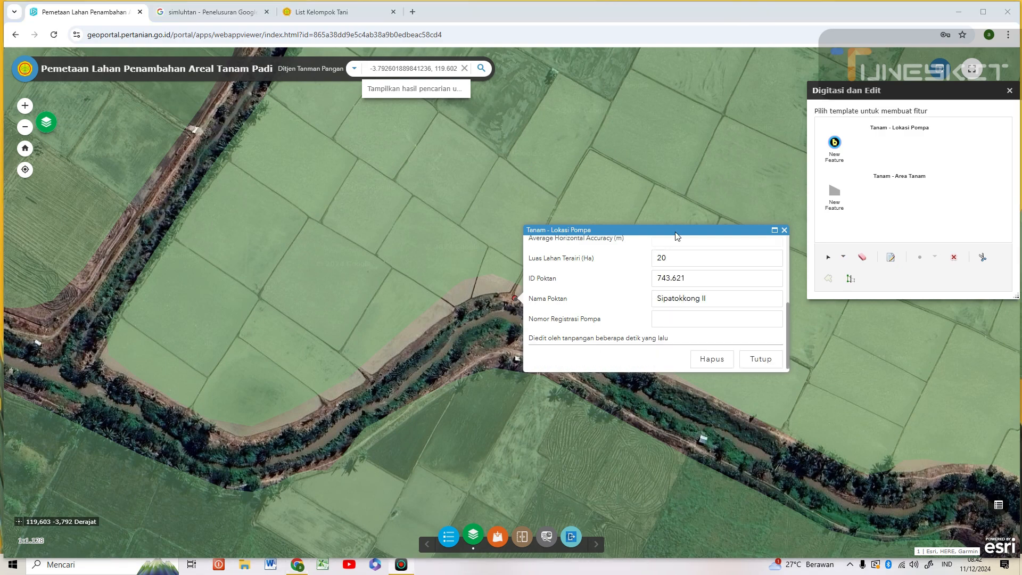
pyautogui.click(715, 278)
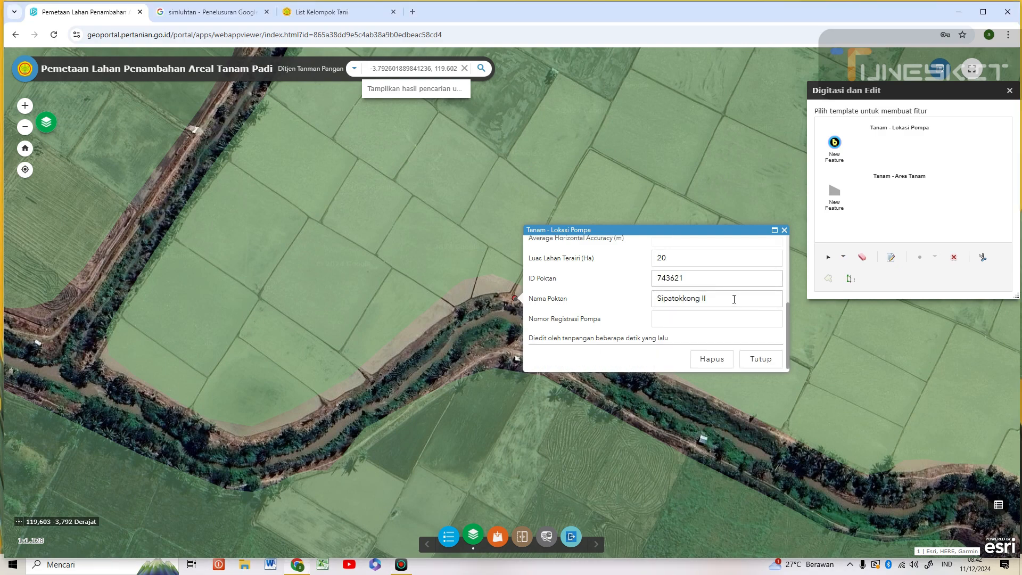
pyautogui.click(734, 299)
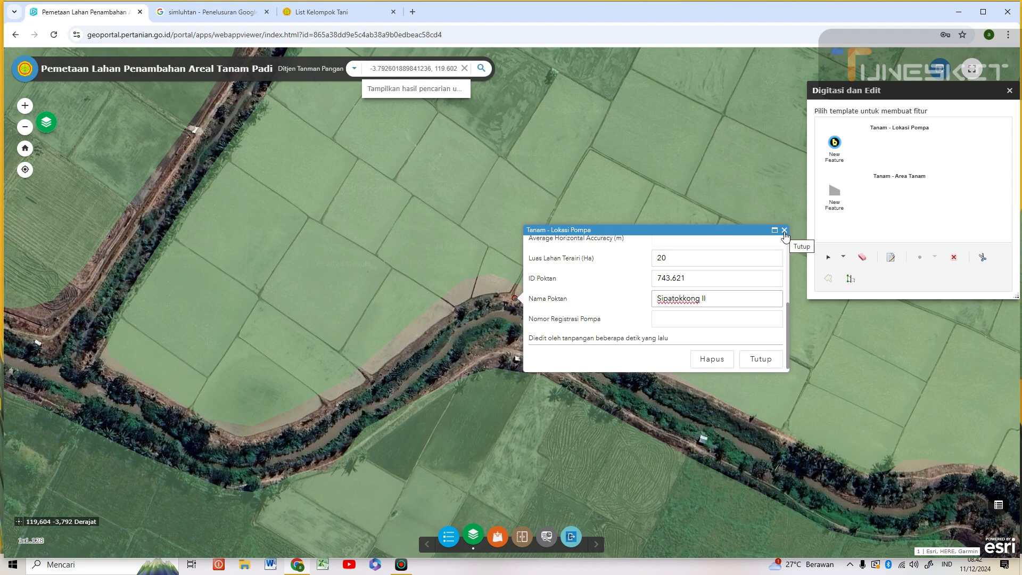
pyautogui.click(783, 230)
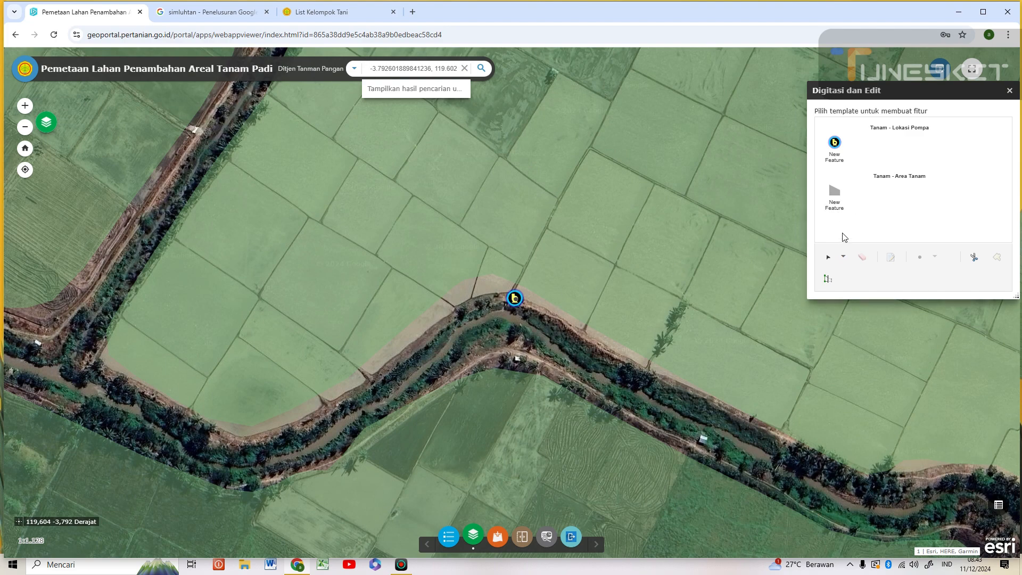
# - Start an Area Tanam polygon with the Poligon tool, placing vertices along the canal bank
pyautogui.click(835, 203)
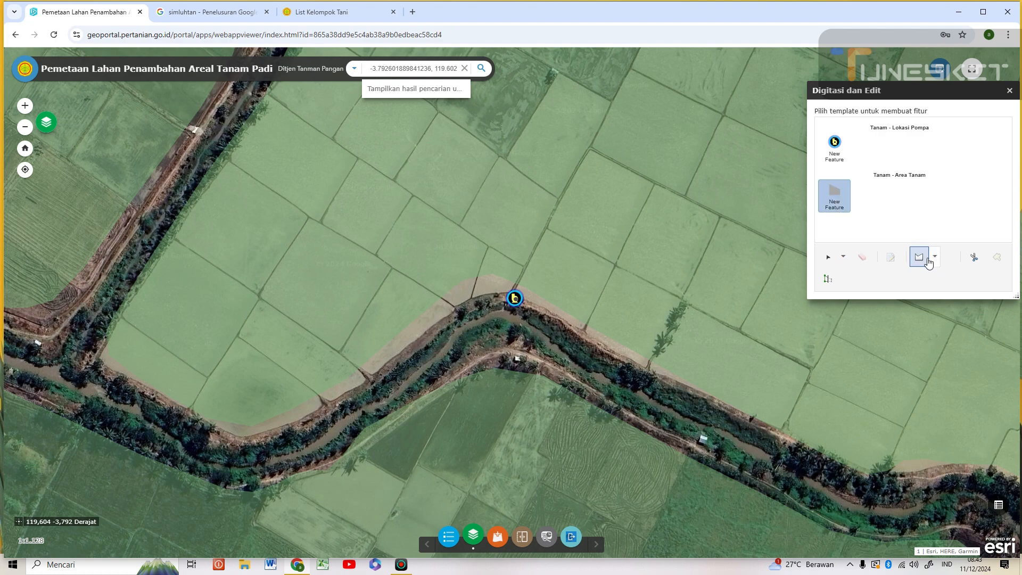
pyautogui.click(936, 260)
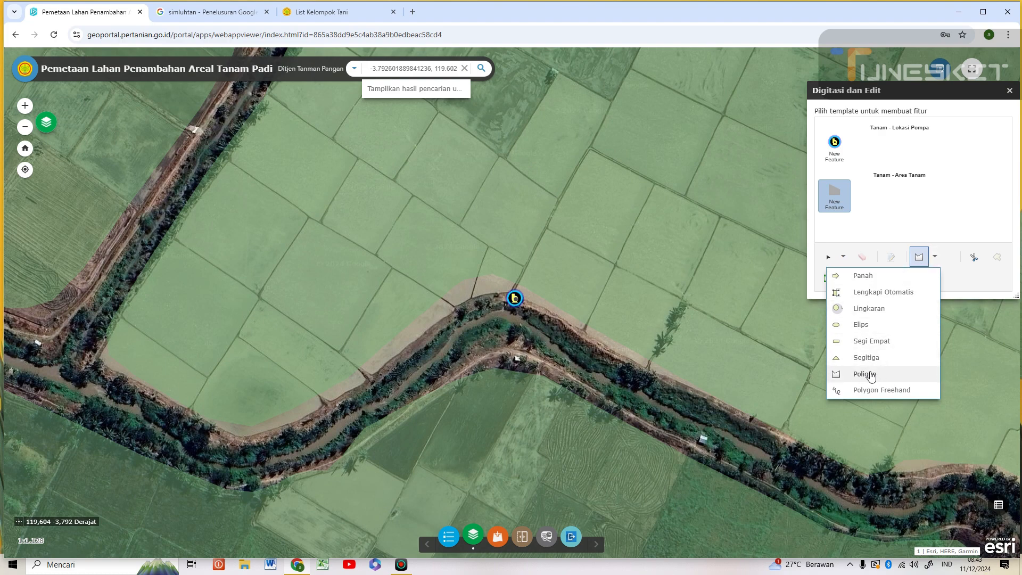
pyautogui.click(873, 375)
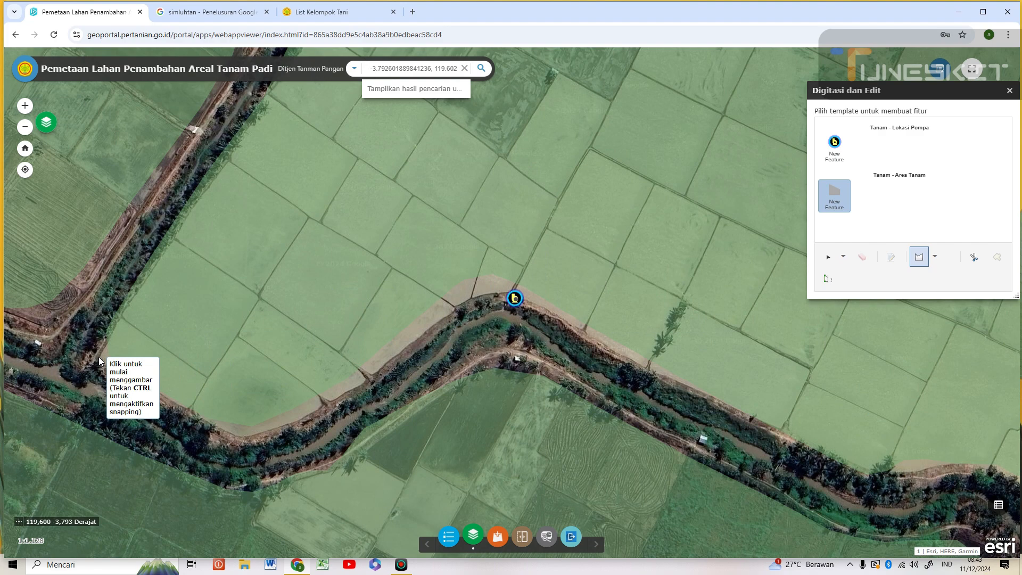
pyautogui.click(98, 356)
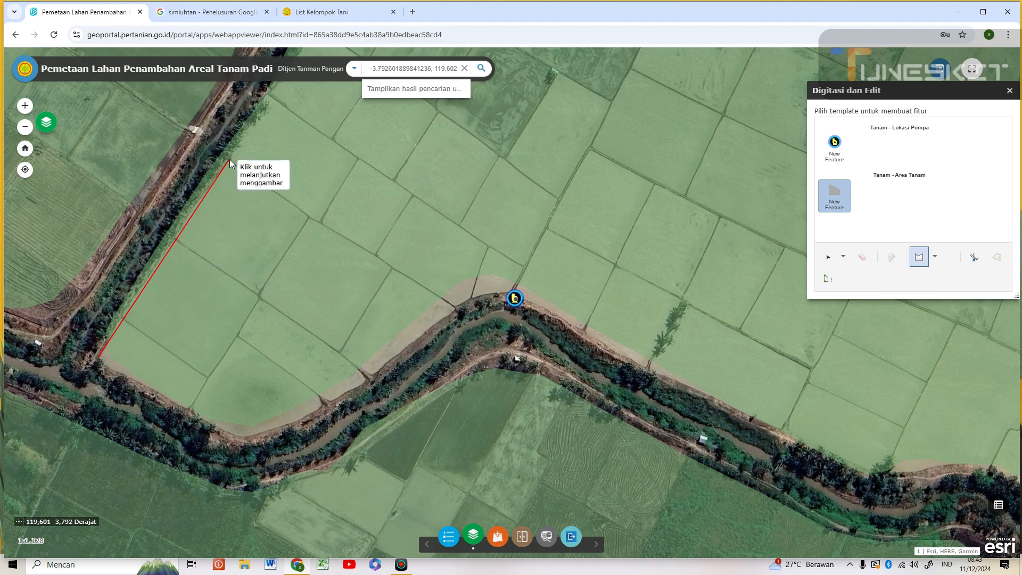
pyautogui.click(273, 98)
pyautogui.press('Up')
pyautogui.click(303, 270)
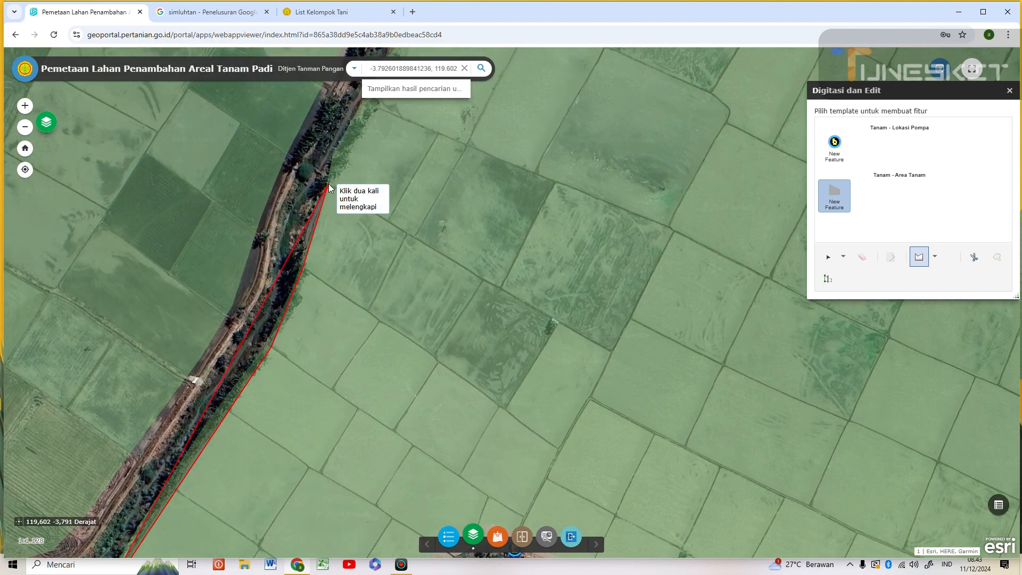
# - Add the polygon's corners across the eastern fields and at the southeast corner
pyautogui.click(327, 186)
pyautogui.click(371, 109)
pyautogui.click(895, 342)
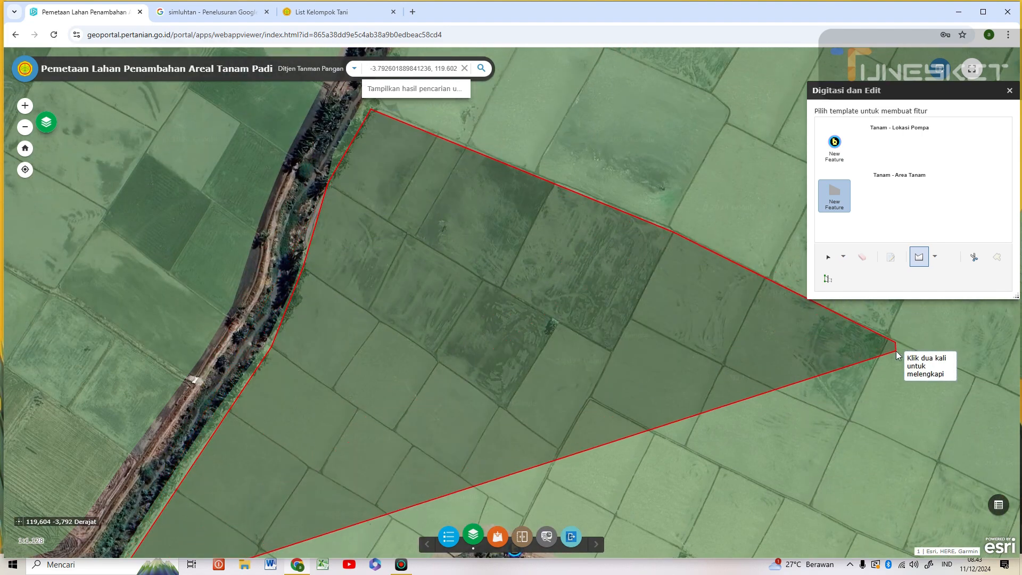
pyautogui.press('Right')
pyautogui.scroll(-2, 735, 423)
pyautogui.scroll(1, 736, 423)
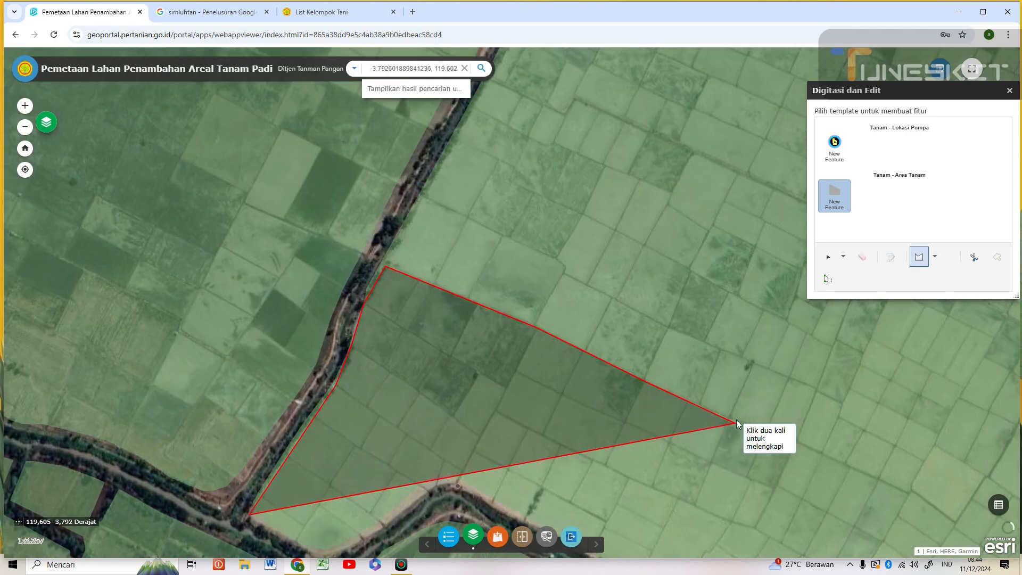
pyautogui.click(908, 491)
pyautogui.press('Down')
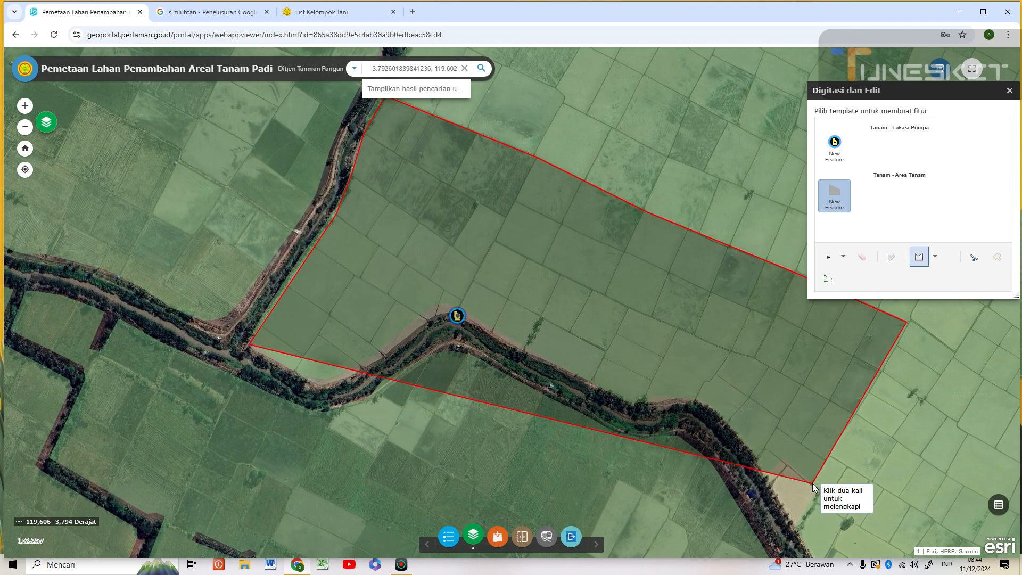
pyautogui.click(817, 490)
pyautogui.click(797, 528)
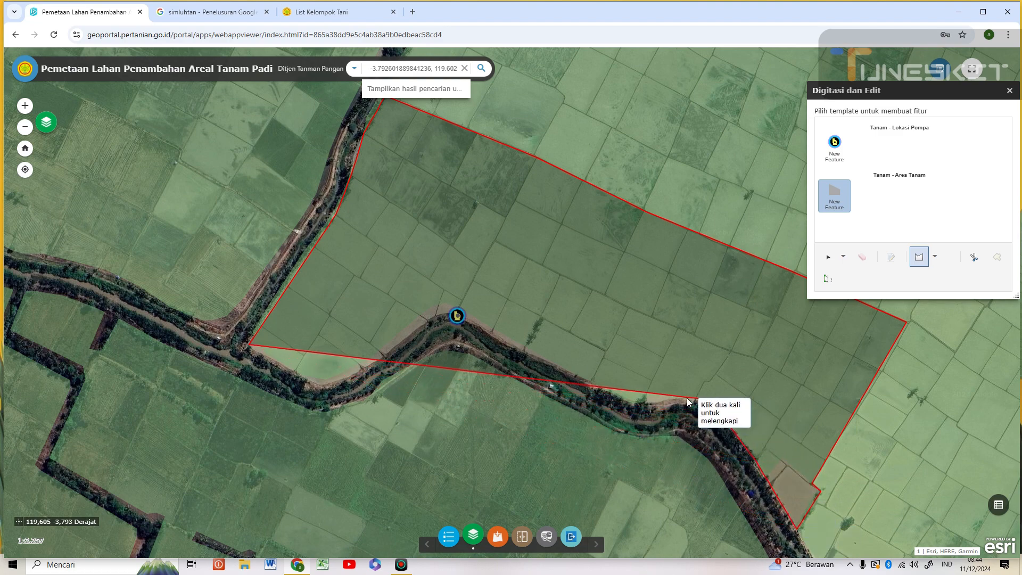
# - Trace the boundary westward along the canal edge and finish the polygon
pyautogui.click(660, 397)
pyautogui.click(651, 402)
pyautogui.click(635, 401)
pyautogui.click(496, 330)
pyautogui.click(461, 309)
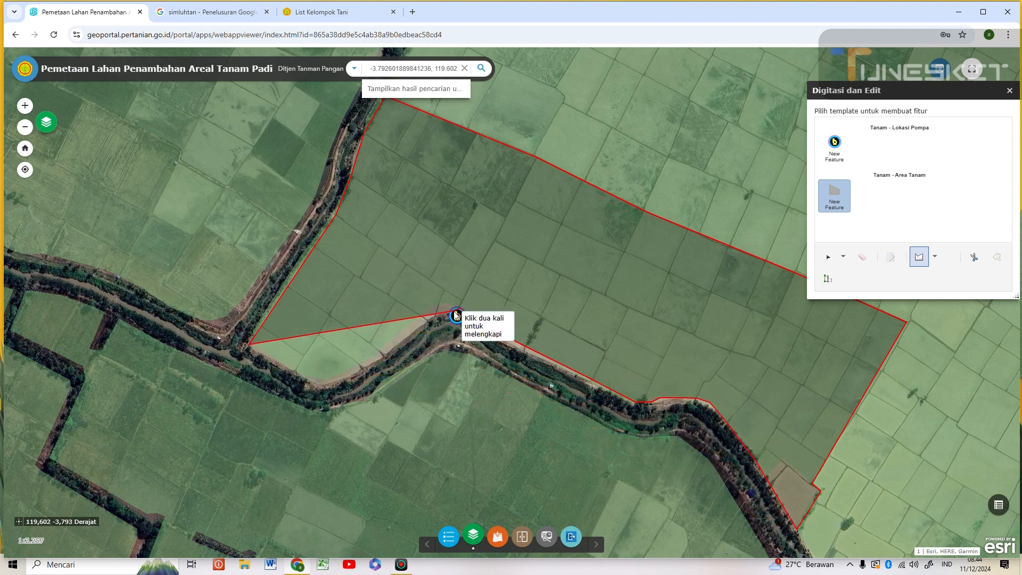
pyautogui.click(436, 313)
pyautogui.click(382, 353)
pyautogui.click(352, 374)
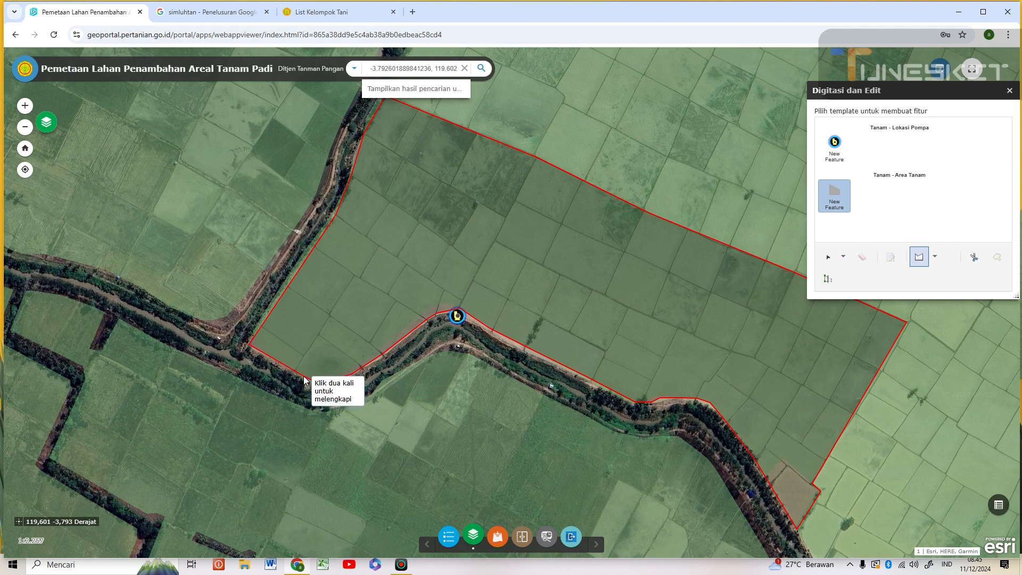
pyautogui.doubleClick(303, 377)
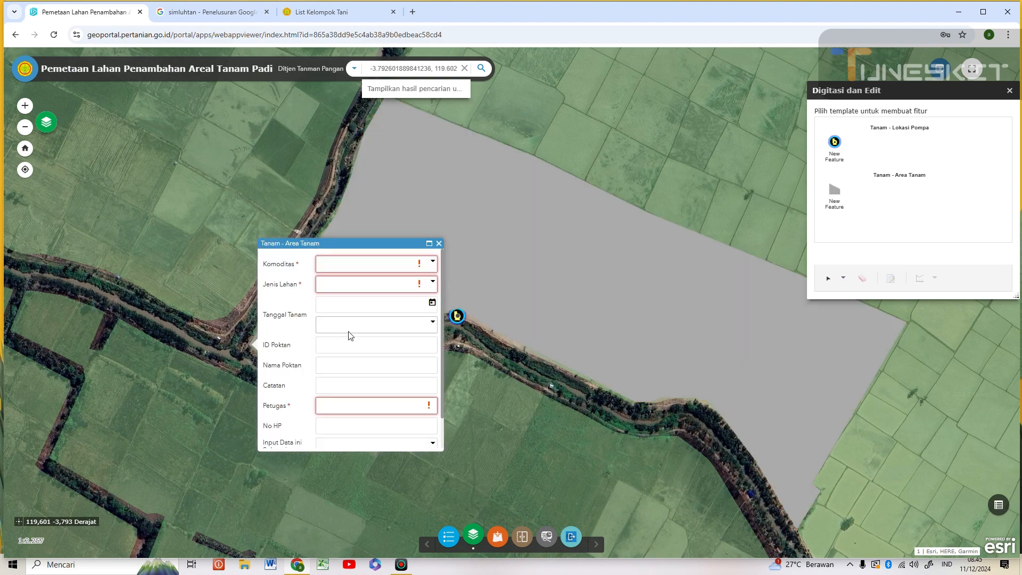
# - Set Komoditas to Padi and Jenis Lahan to Sawah Irigasi
pyautogui.click(349, 265)
pyautogui.write('Padi')
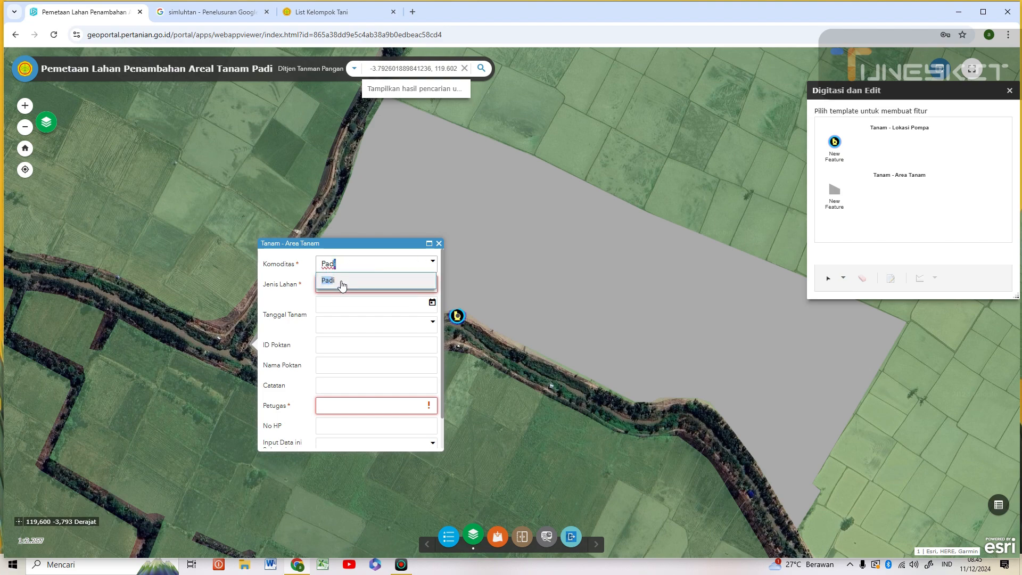
pyautogui.click(341, 282)
pyautogui.click(344, 285)
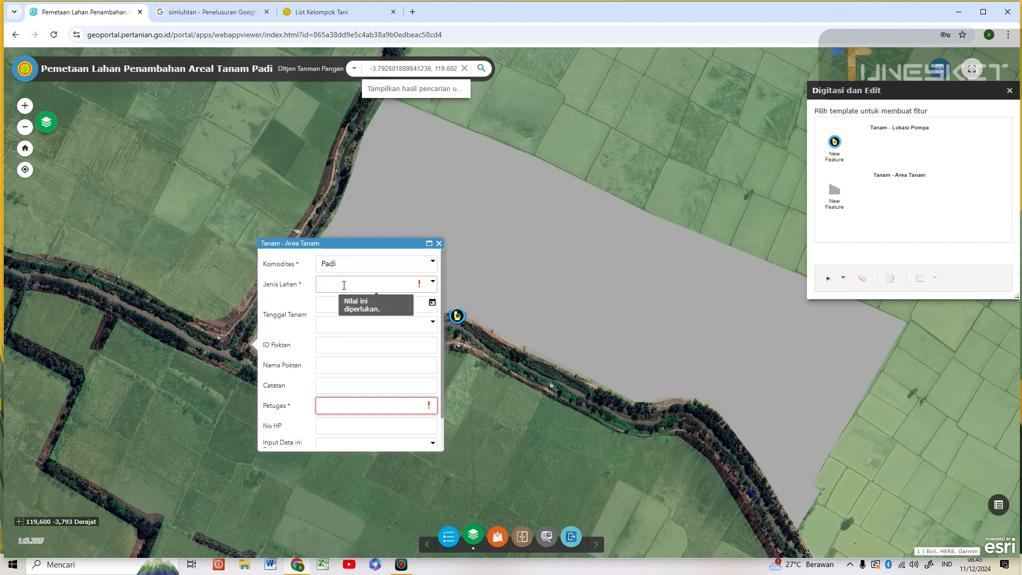
pyautogui.write('Sawah Irigasi')
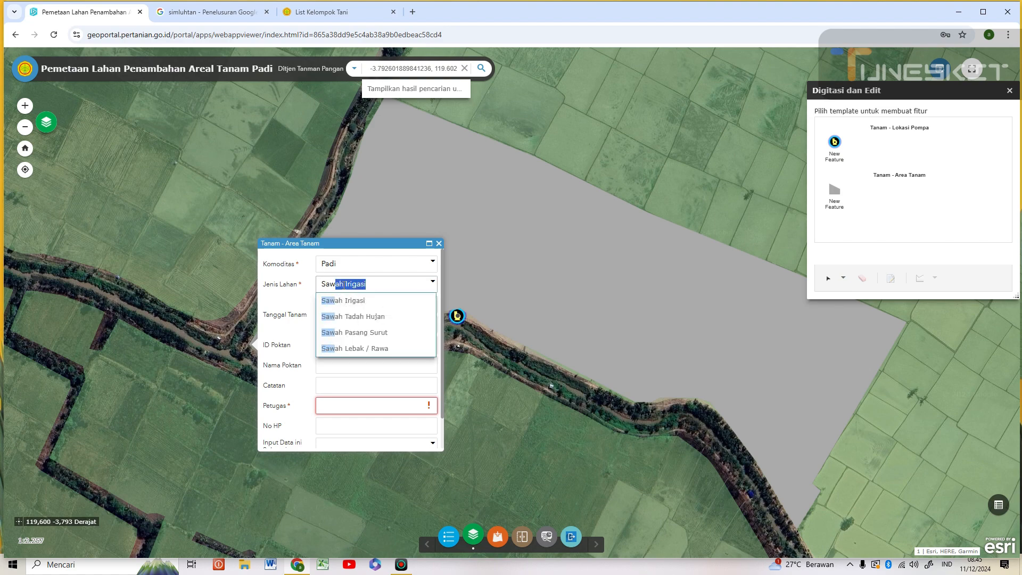
pyautogui.click(353, 307)
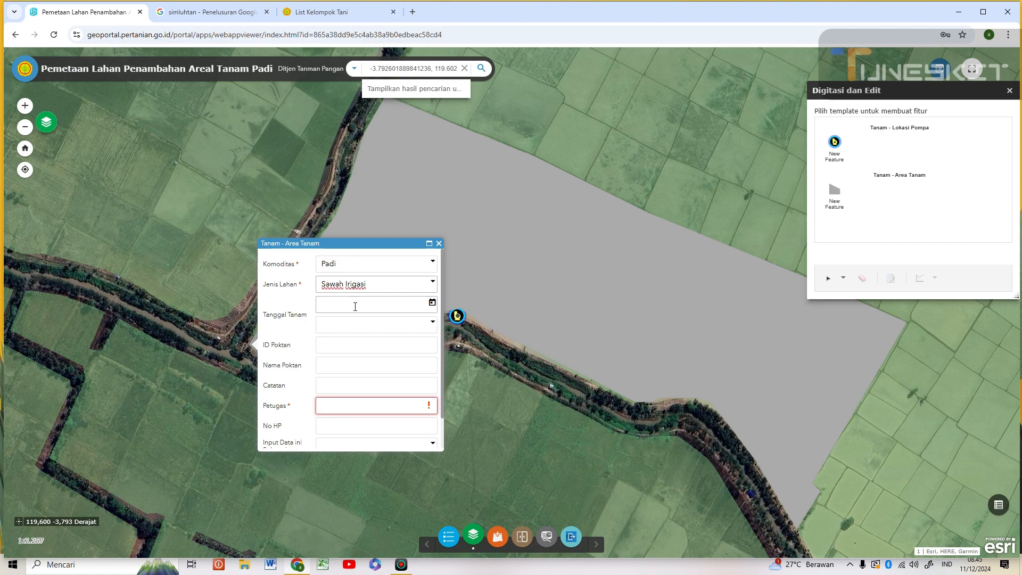
# - Pick 27 July 2024 as the planting date in the calendar
pyautogui.click(432, 302)
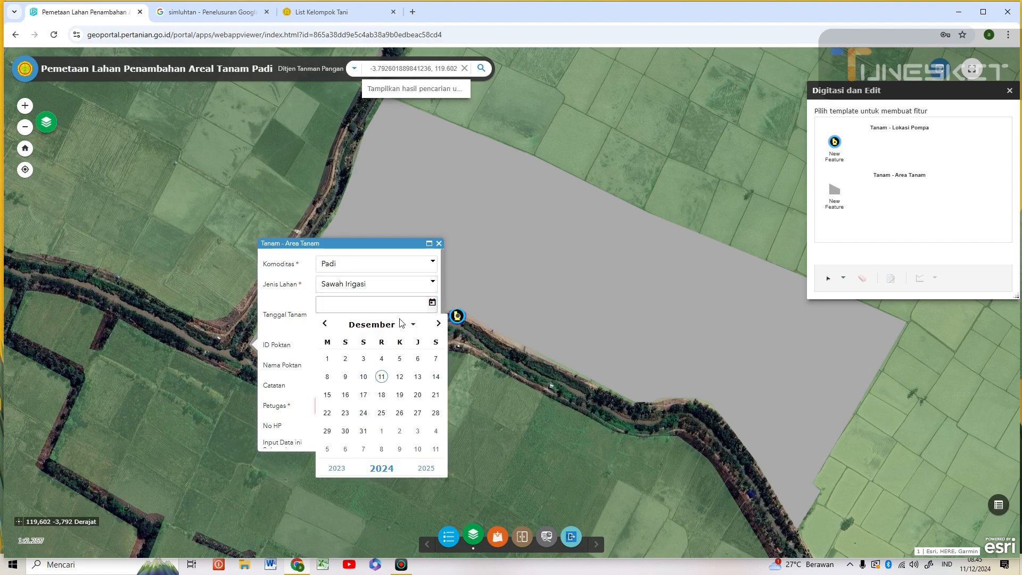
pyautogui.click(325, 324)
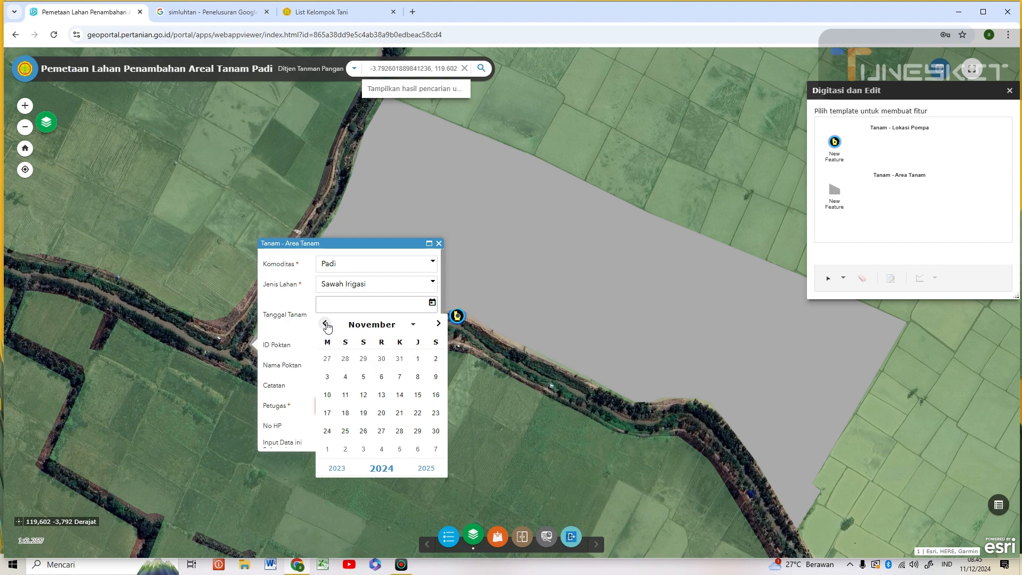
pyautogui.click(326, 324)
pyautogui.click(325, 325)
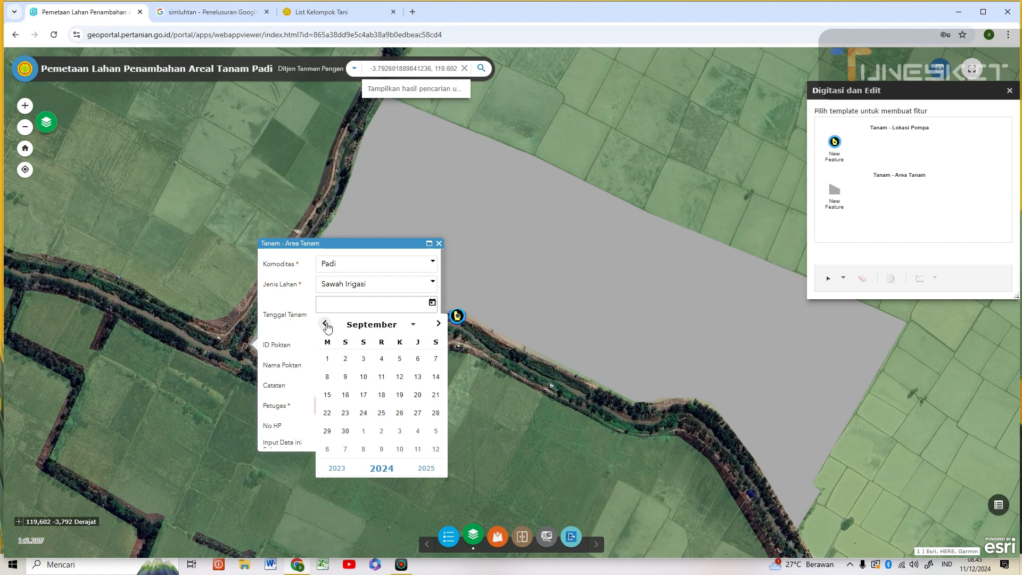
pyautogui.click(325, 324)
pyautogui.click(326, 325)
pyautogui.click(435, 412)
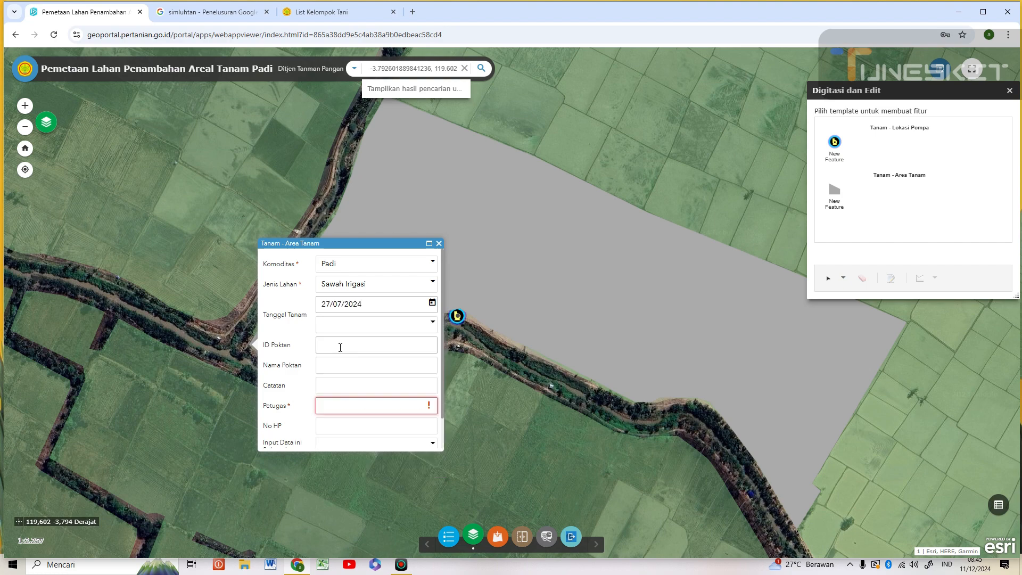
pyautogui.click(339, 347)
# - Enter the ID Poktan, Nama Poktan Sipatokkong and Catatan 'Lahan Irpom, Musim Tanam April September 2024'
pyautogui.write('743621')
pyautogui.click(337, 364)
pyautogui.write('S')
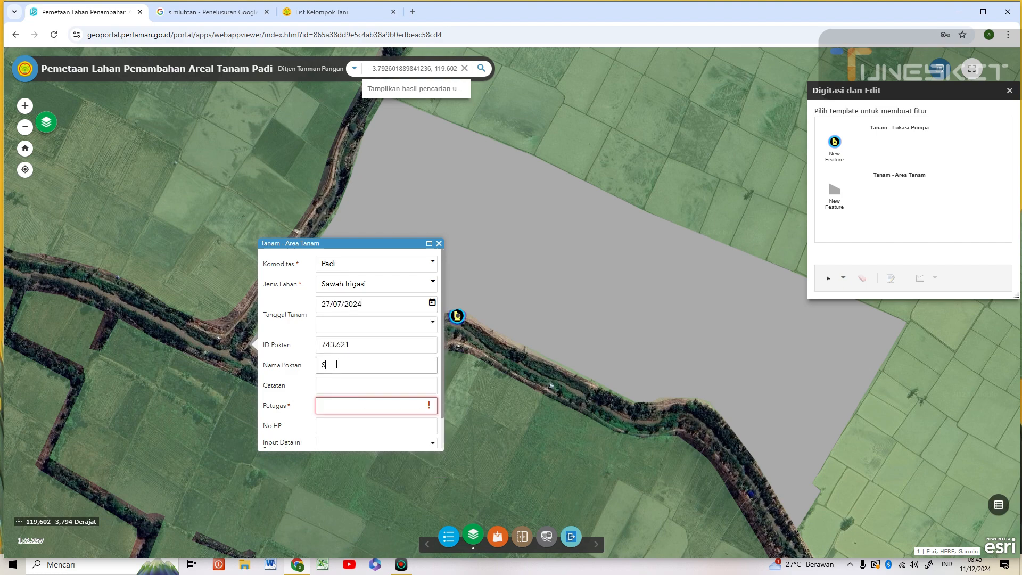
pyautogui.write('ipatokkong')
pyautogui.click(344, 386)
pyautogui.write('Lahan')
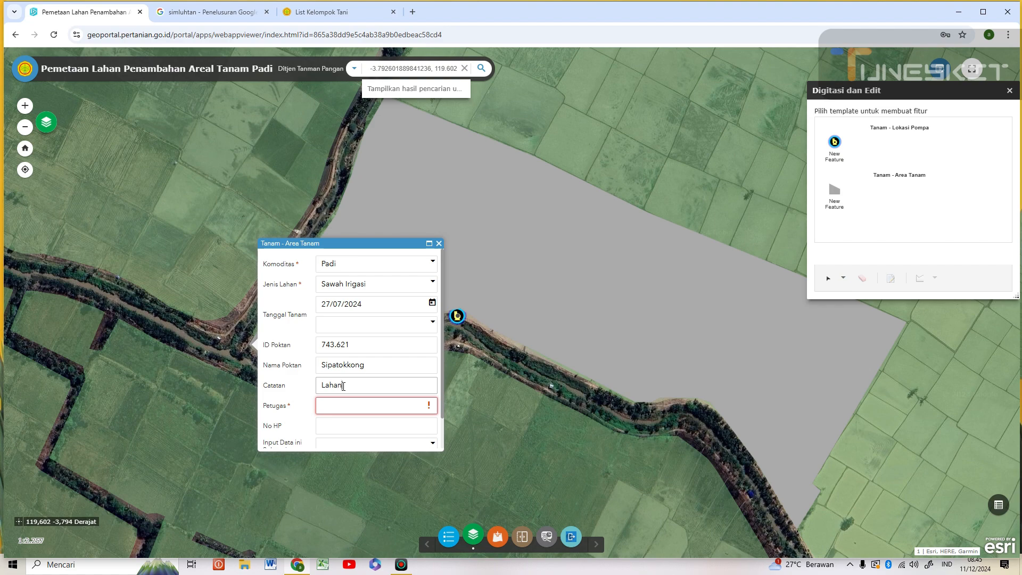
pyautogui.write(' Irpom, Musim Tanam ')
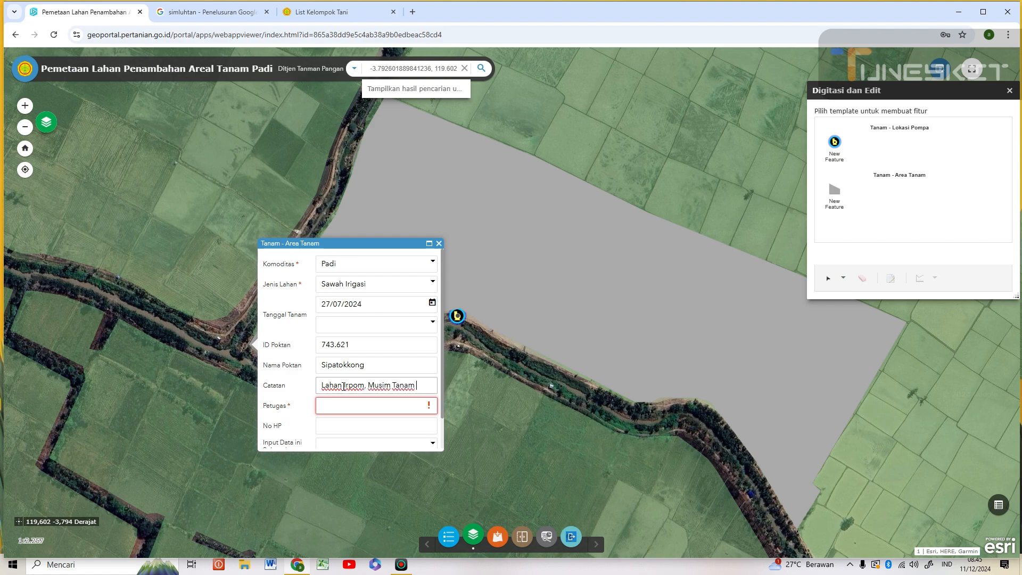
pyautogui.write('April')
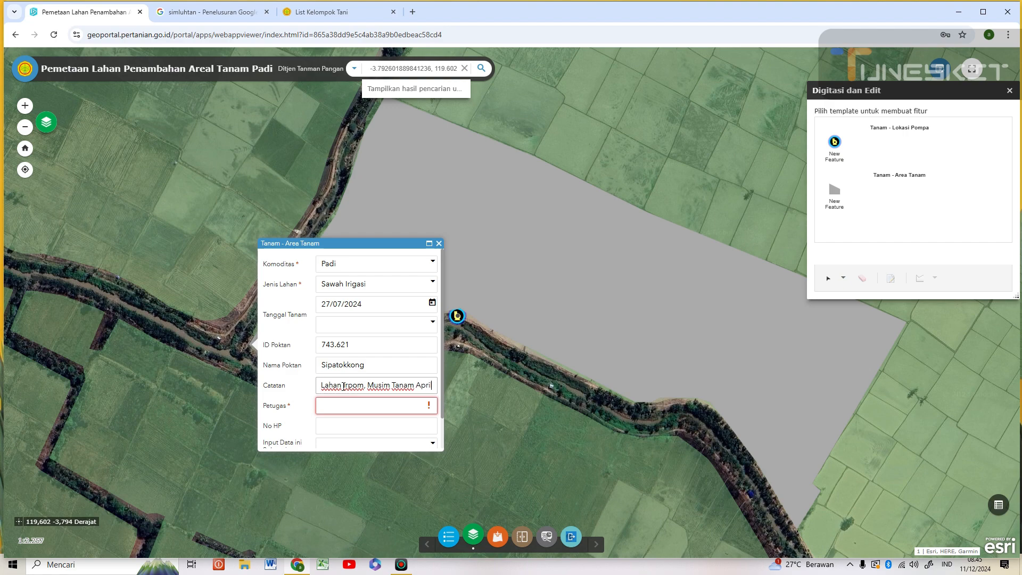
pyautogui.write(' Septem')
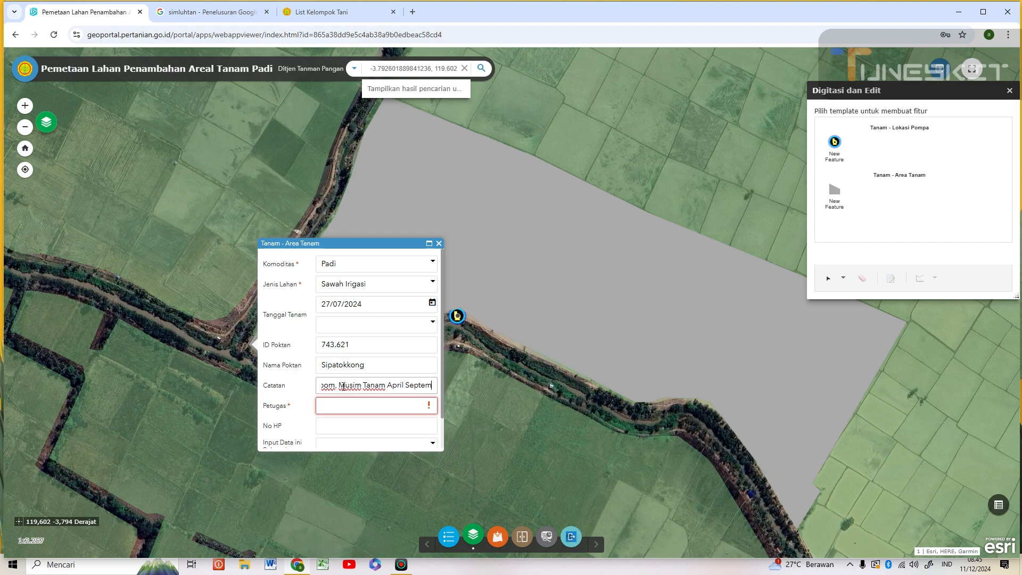
pyautogui.write('ber 2024')
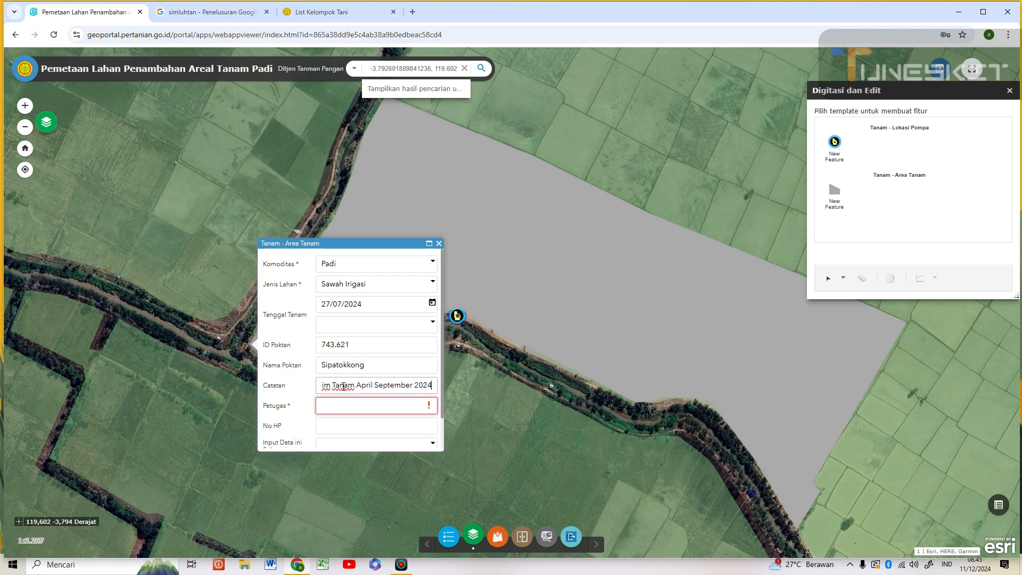
# - Fill in the officer details and set 'Input Data ini Sebagai' to Pendataan
pyautogui.click(351, 406)
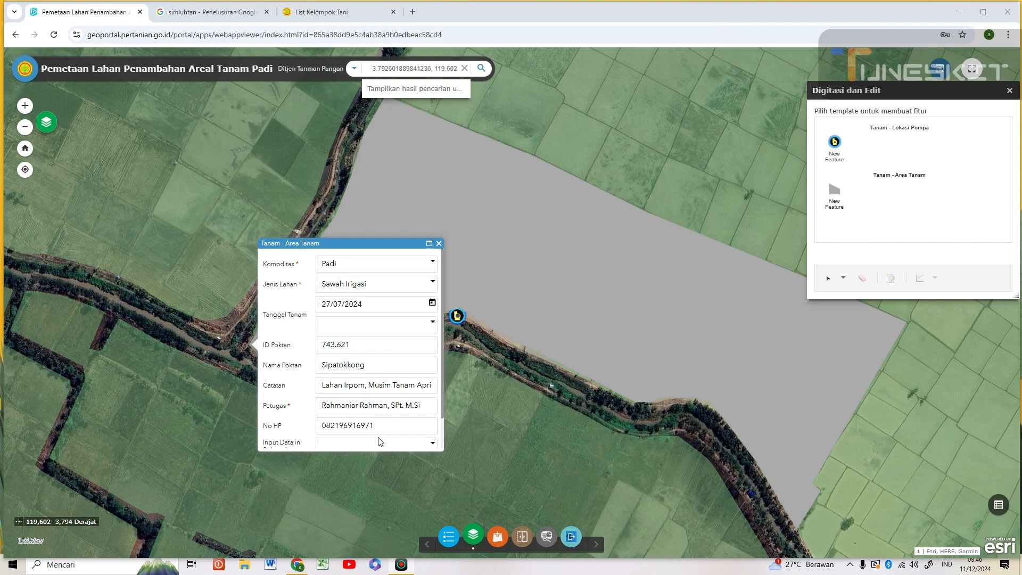
pyautogui.scroll(-1, 380, 439)
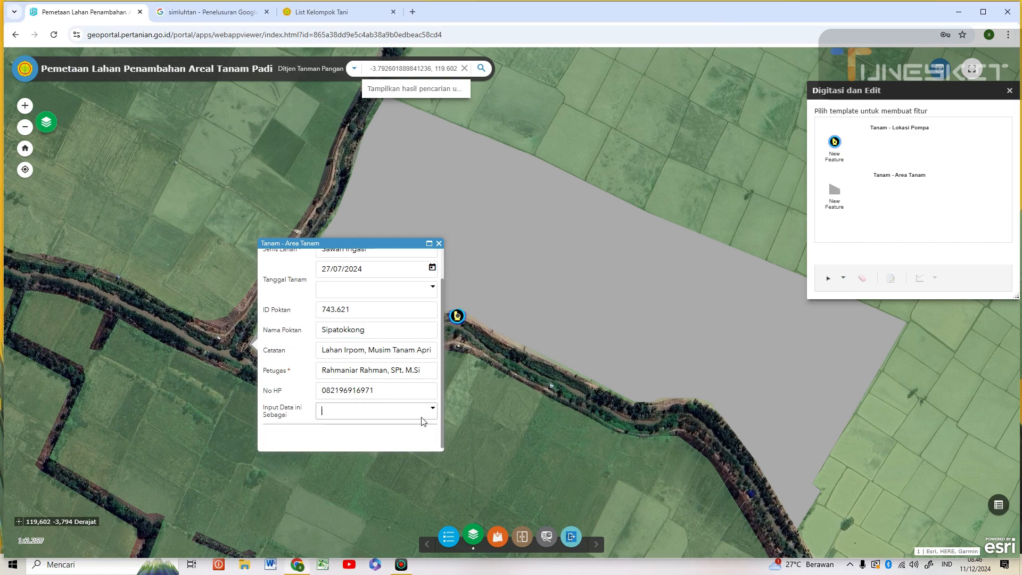
pyautogui.click(434, 410)
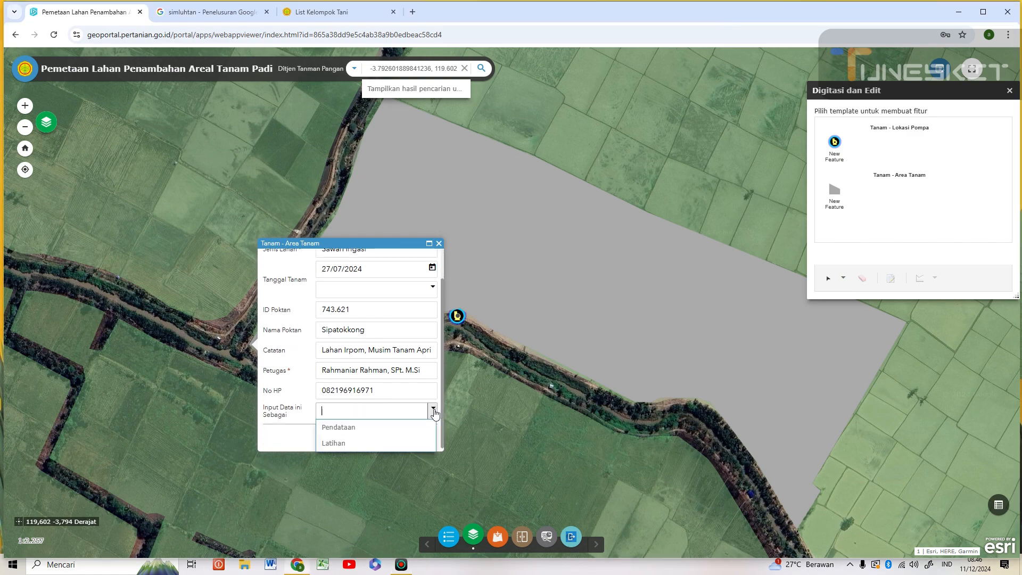
pyautogui.click(354, 428)
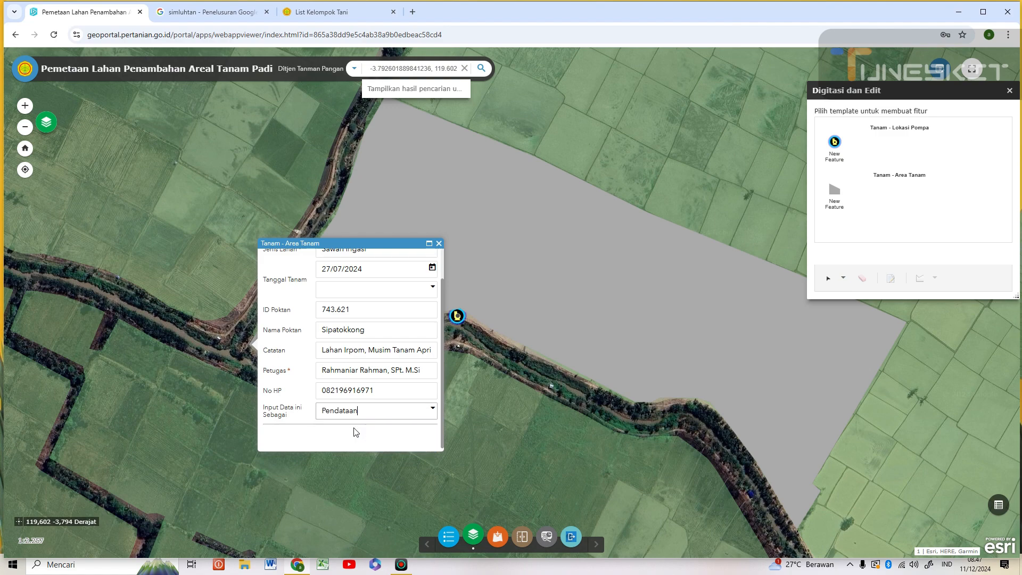
# - Save the polygon, identify it to confirm its 14,17 ha details, then reopen Digitasi dan Edit
pyautogui.click(439, 242)
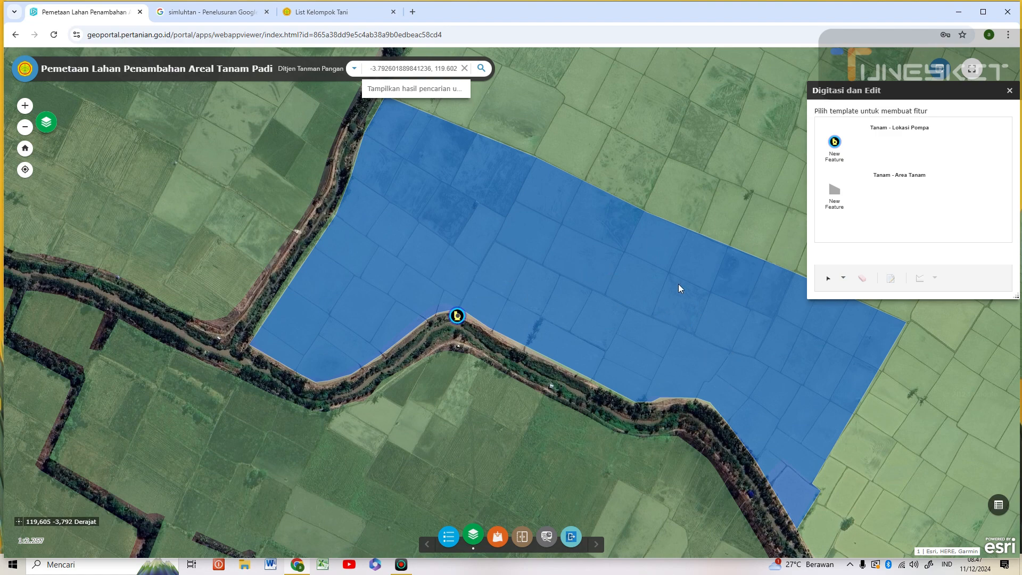
pyautogui.click(1009, 91)
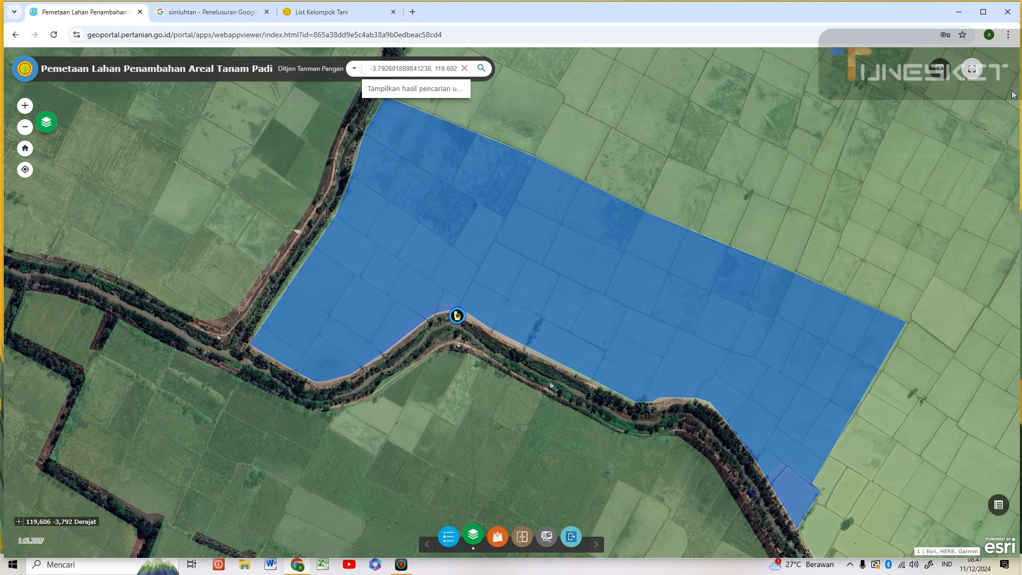
pyautogui.click(544, 273)
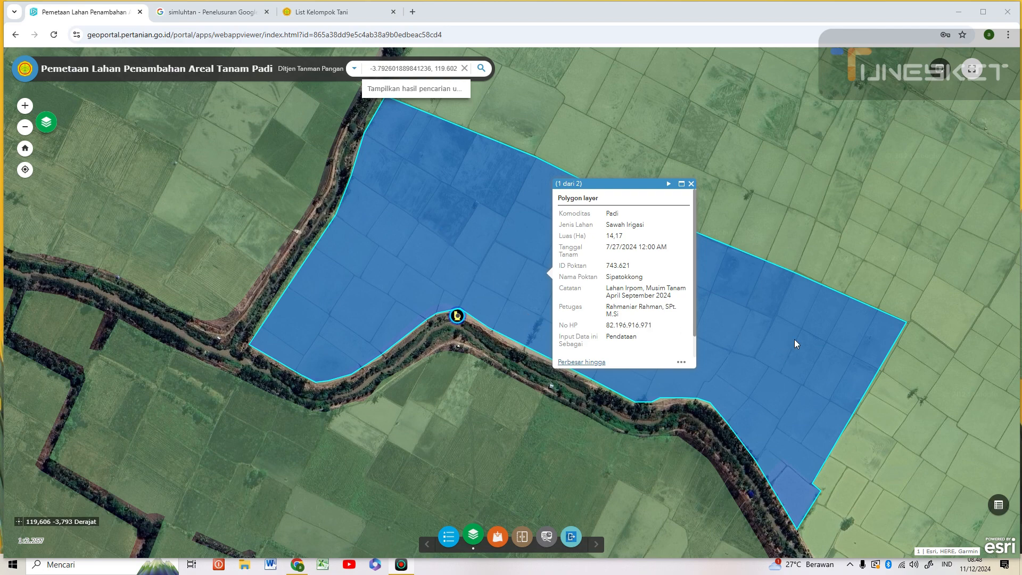
pyautogui.click(480, 254)
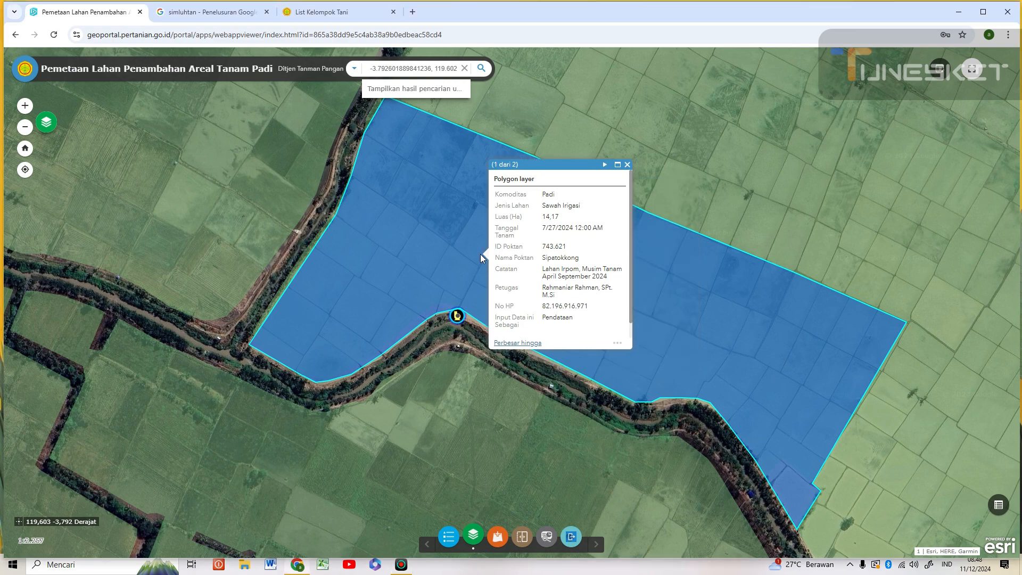
pyautogui.click(938, 69)
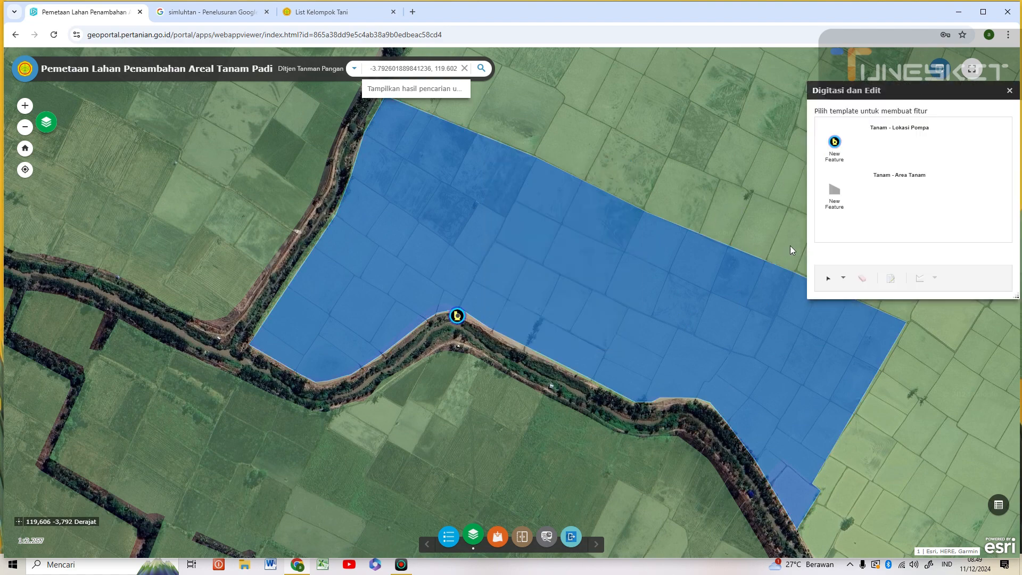
# - Select the planting-area polygon, switch to vertex editing, and bring the whole polygon into view
pyautogui.click(530, 248)
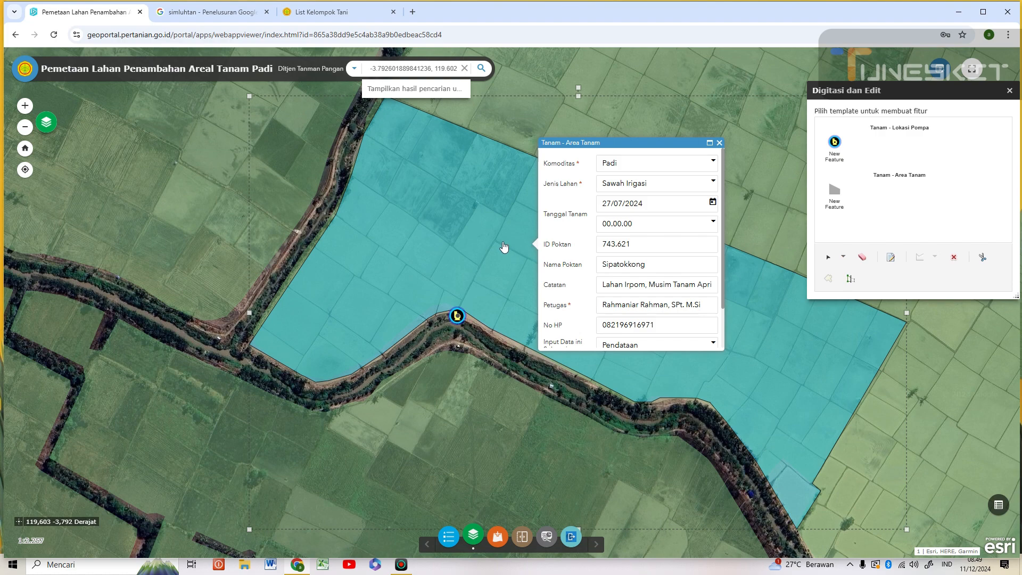
pyautogui.click(503, 247)
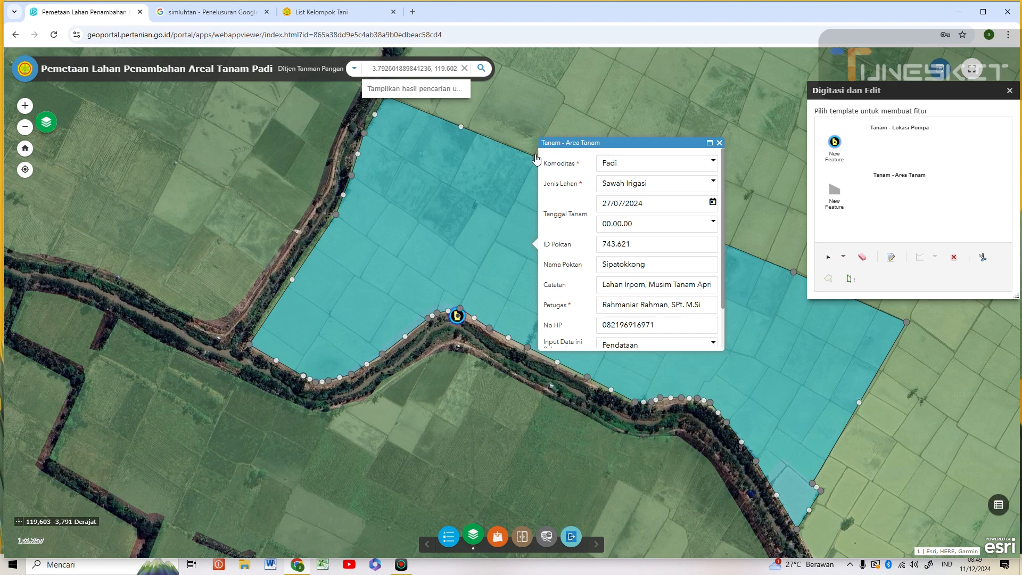
pyautogui.click(536, 156)
pyautogui.scroll(-2, 518, 152)
pyautogui.scroll(1, 536, 333)
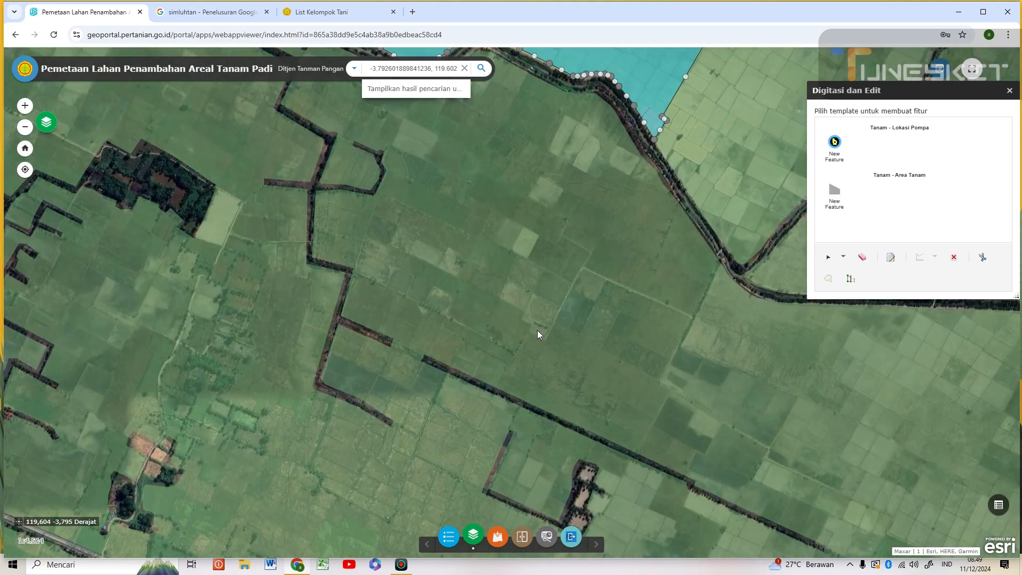
pyautogui.moveTo(538, 330); pyautogui.dragTo(522, 529)
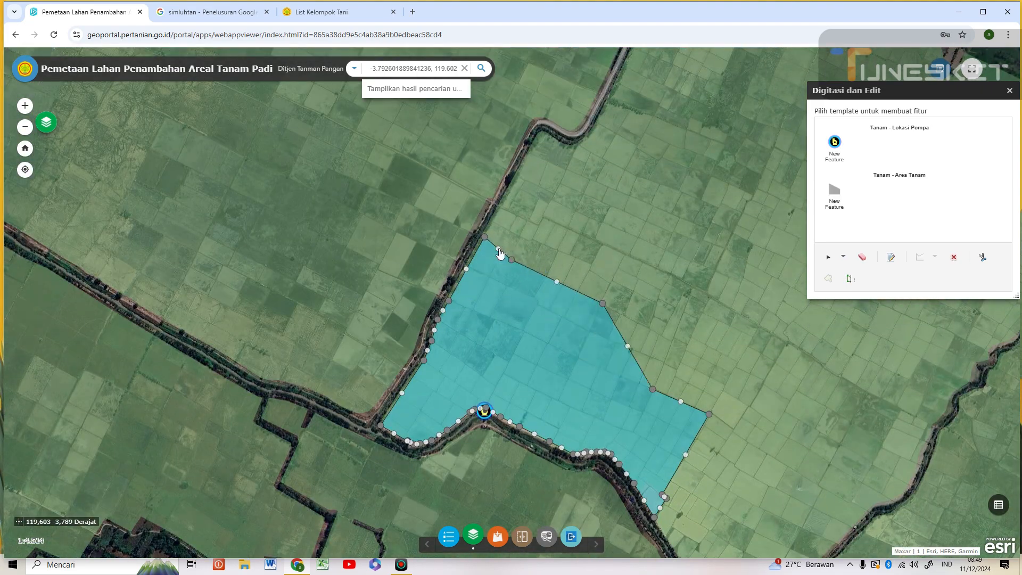
# - Drag and add vertices so the eastern corner follows the field boundaries, then close Digitasi dan Edit
pyautogui.moveTo(498, 249); pyautogui.dragTo(512, 250)
pyautogui.moveTo(652, 389)
pyautogui.mouseDown()
pyautogui.moveTo(687, 345)
pyautogui.moveTo(673, 341)
pyautogui.mouseUp()
pyautogui.moveTo(698, 380); pyautogui.dragTo(730, 374)
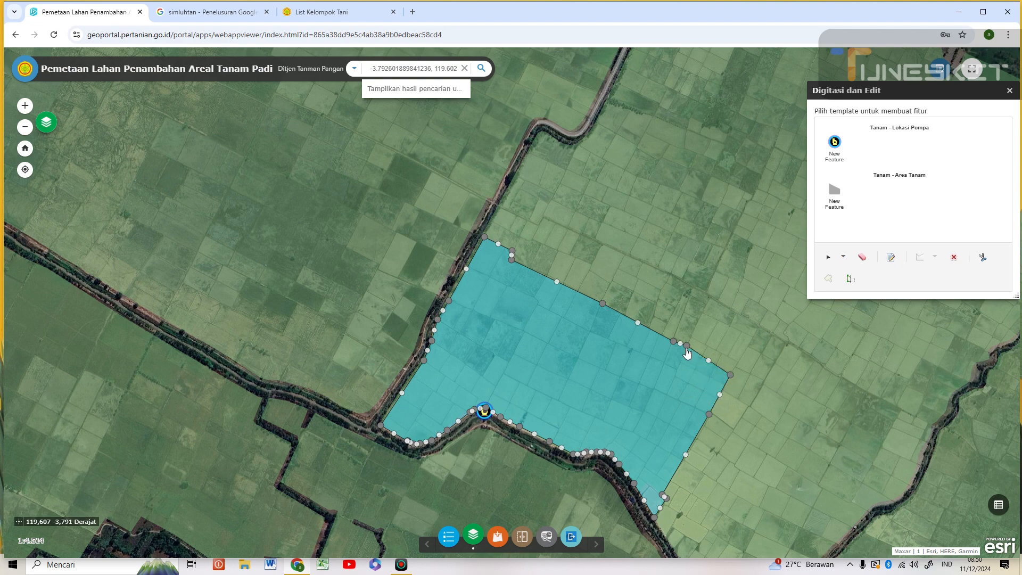
pyautogui.moveTo(686, 348); pyautogui.dragTo(682, 341)
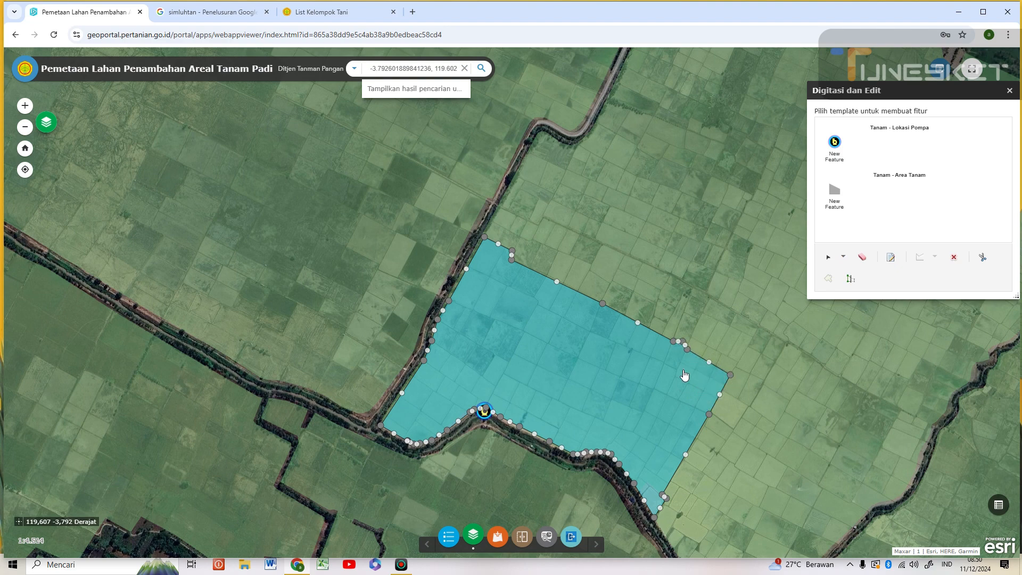
pyautogui.click(1010, 92)
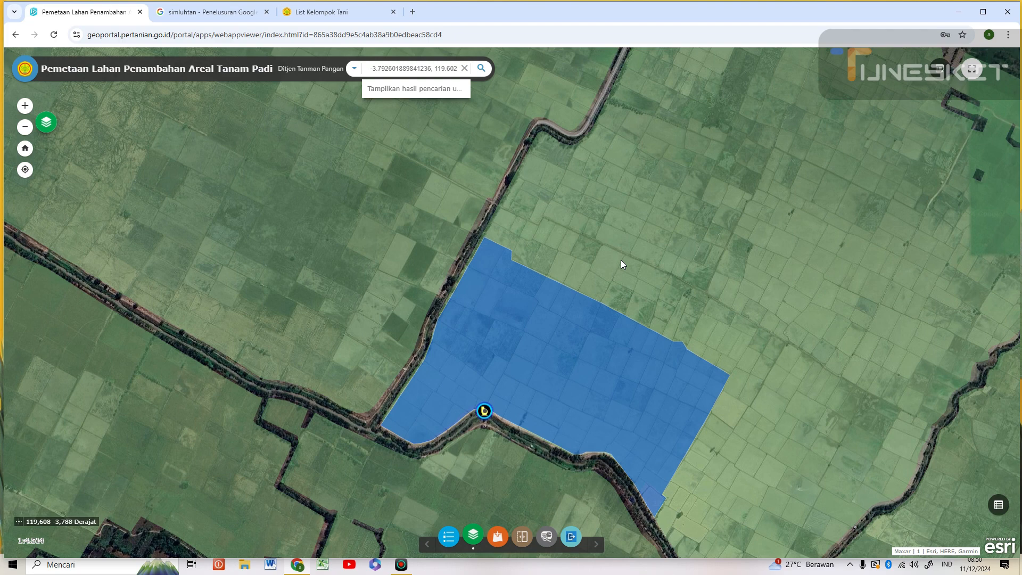
# - Verify the polygon's popup shows an area of 22,42 ha, then empty the coordinate search box
pyautogui.click(577, 367)
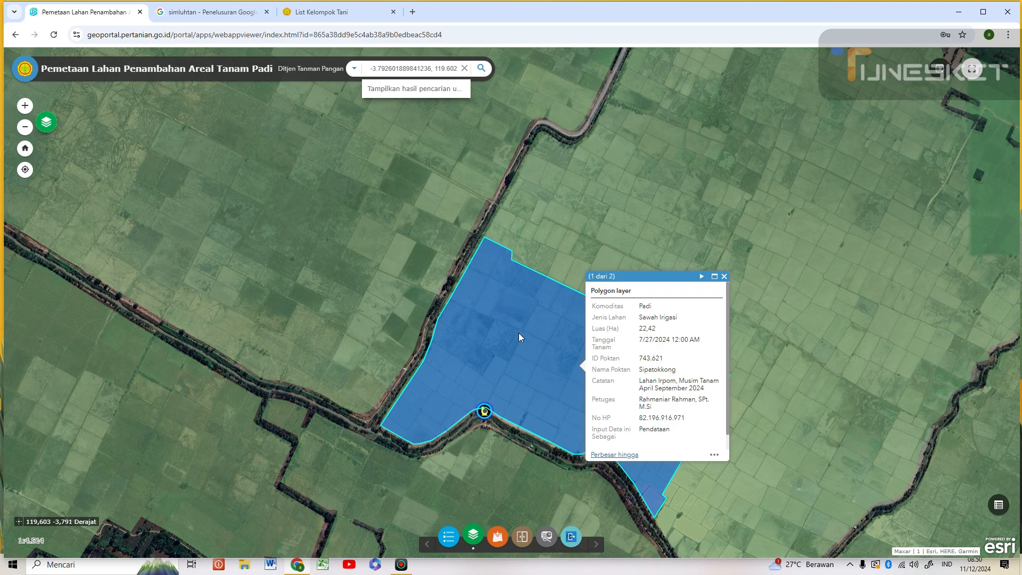
pyautogui.click(724, 276)
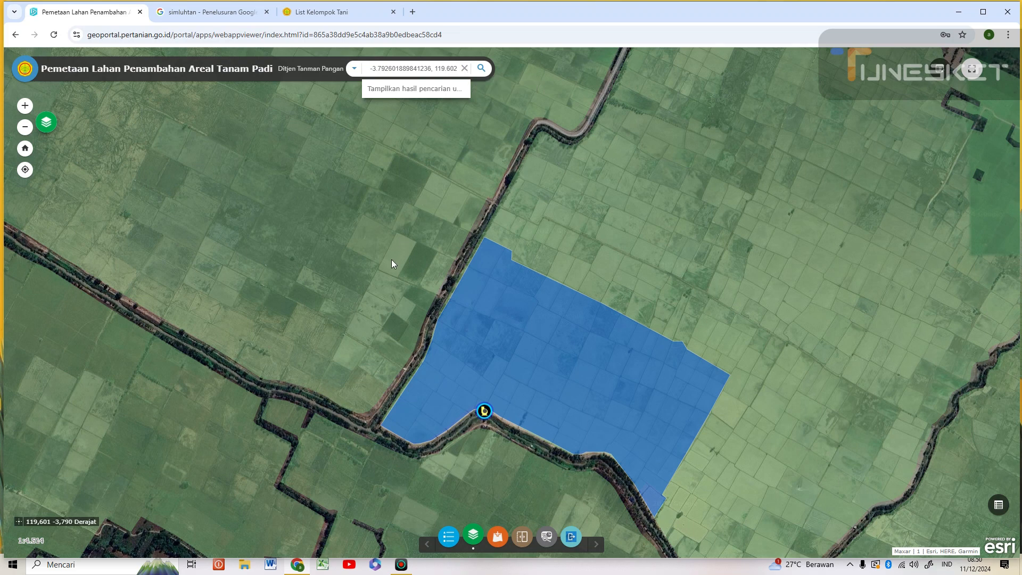
pyautogui.click(464, 69)
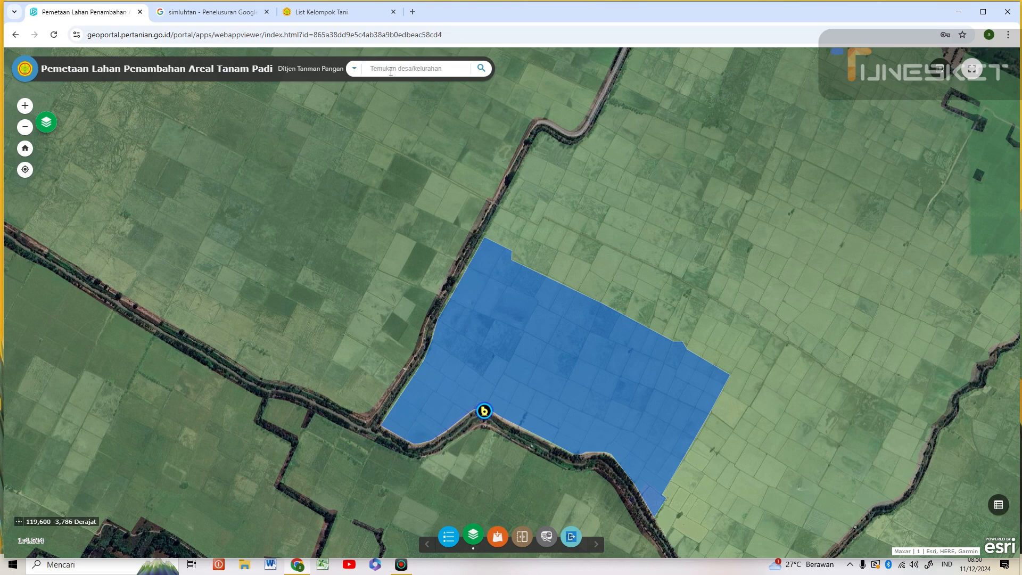